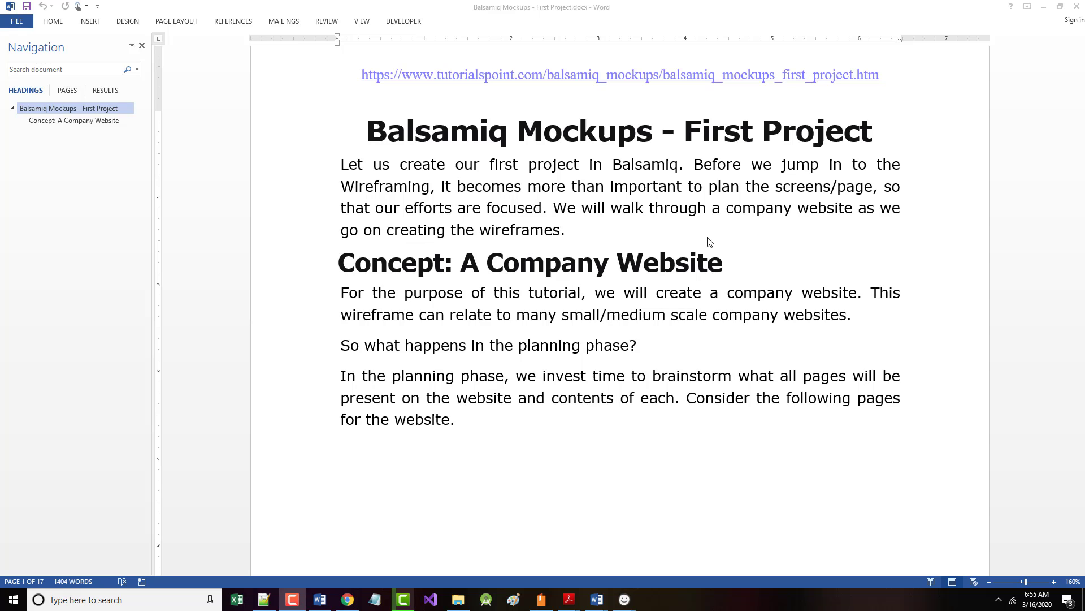
- Read the First Project tutorial document from the company website concept and planned pages to Step 1 of the home page
double_click(812, 211)
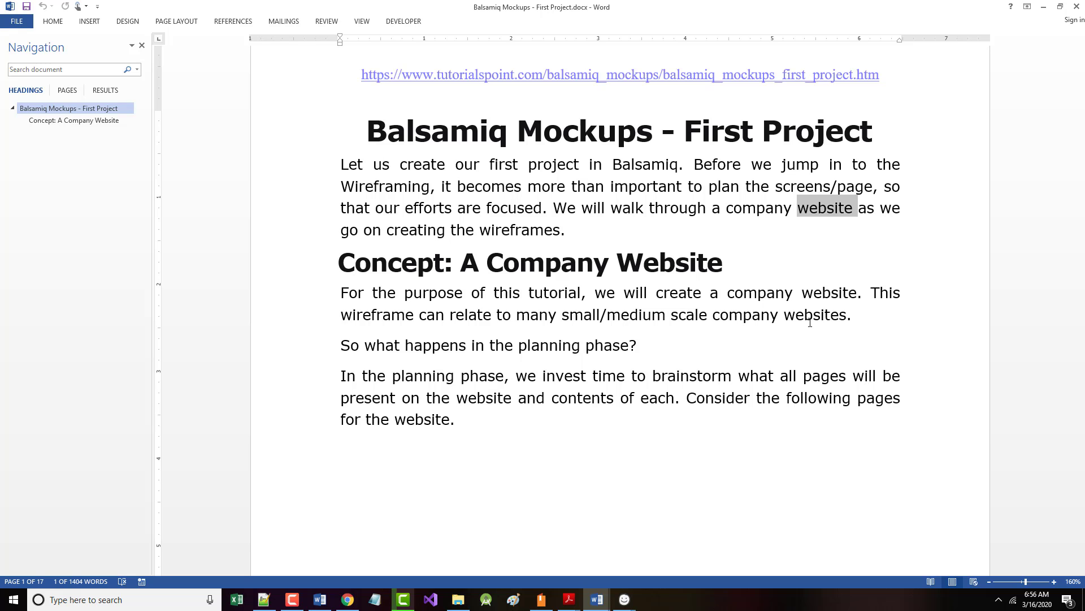
scroll(446, 354, "down", 3)
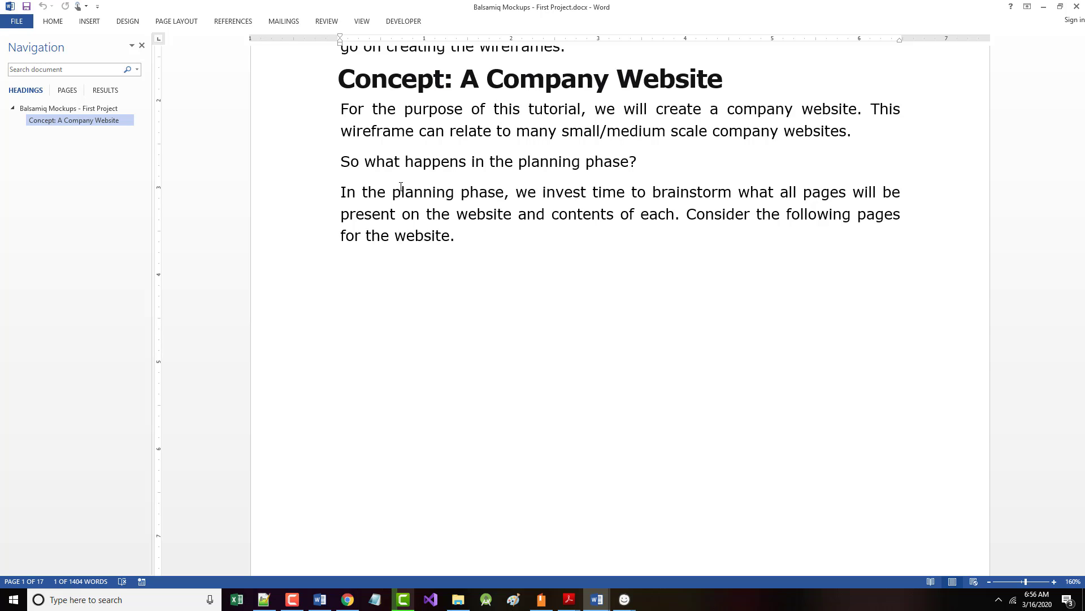
scroll(430, 249, "down", 10)
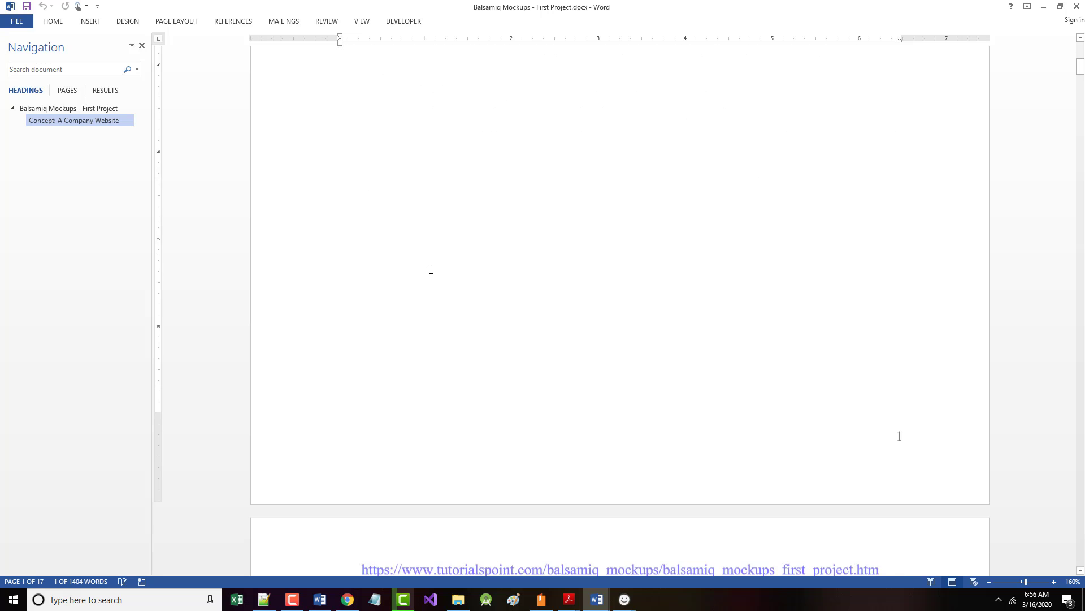
scroll(430, 272, "down", 8)
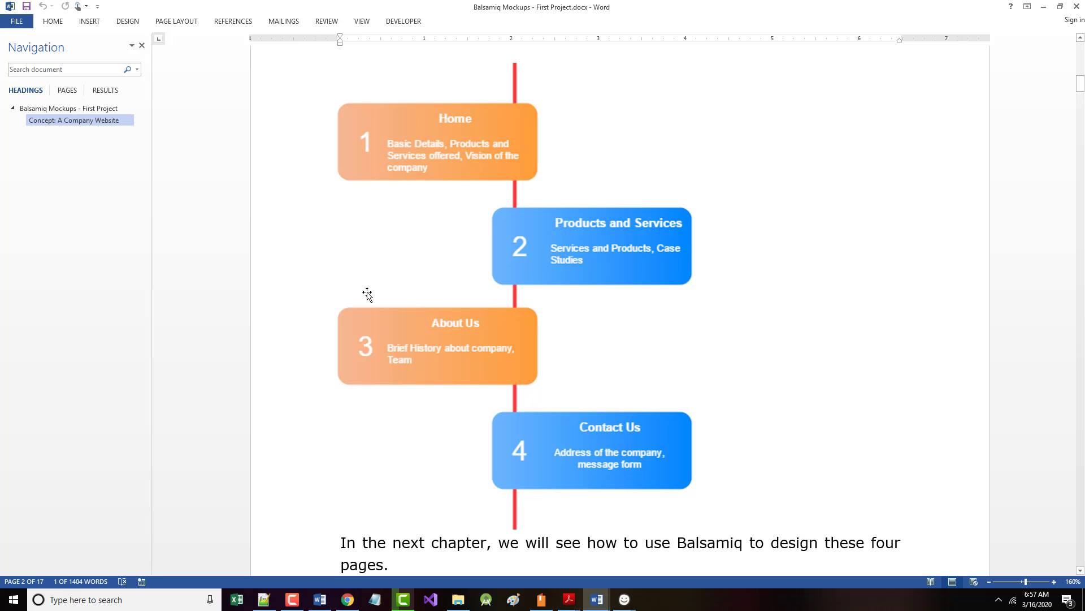
scroll(366, 293, "down", 3)
scroll(366, 294, "down", 3)
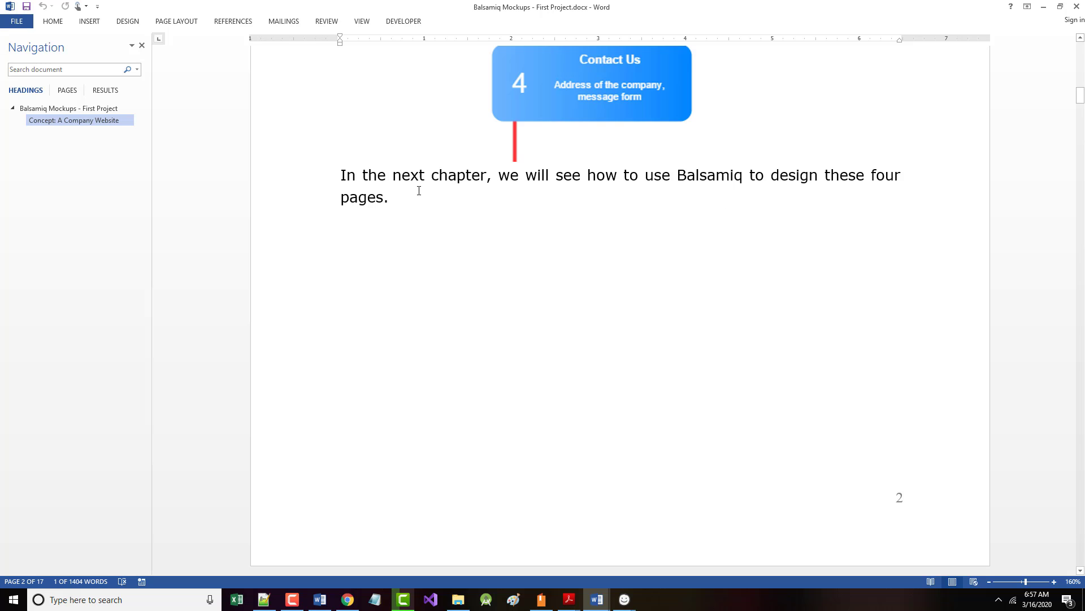
scroll(423, 193, "down", 4)
scroll(422, 194, "down", 4)
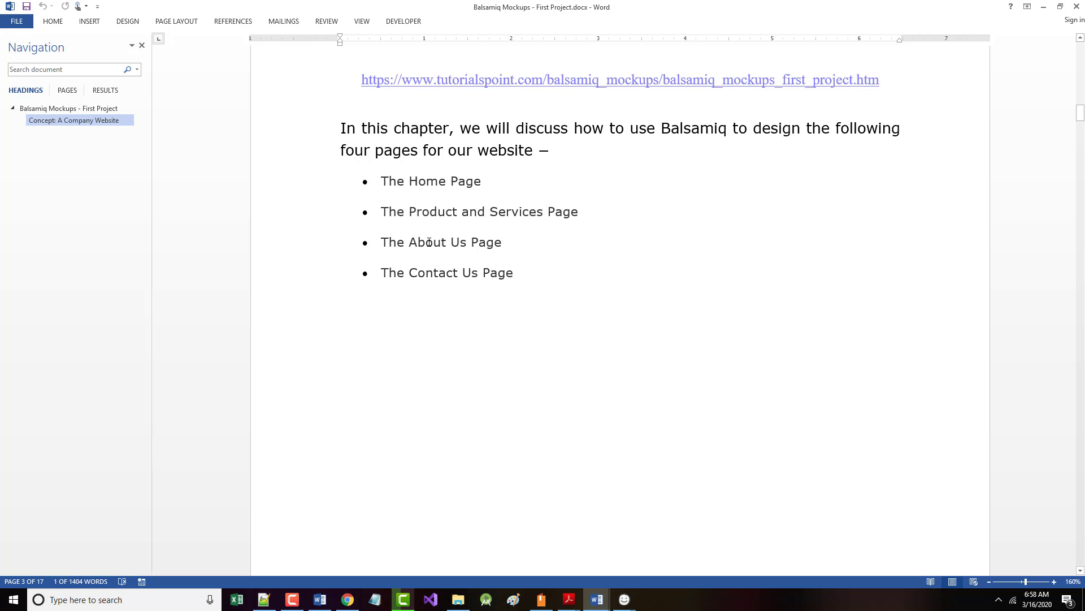
scroll(429, 241, "down", 1)
scroll(429, 241, "down", 6)
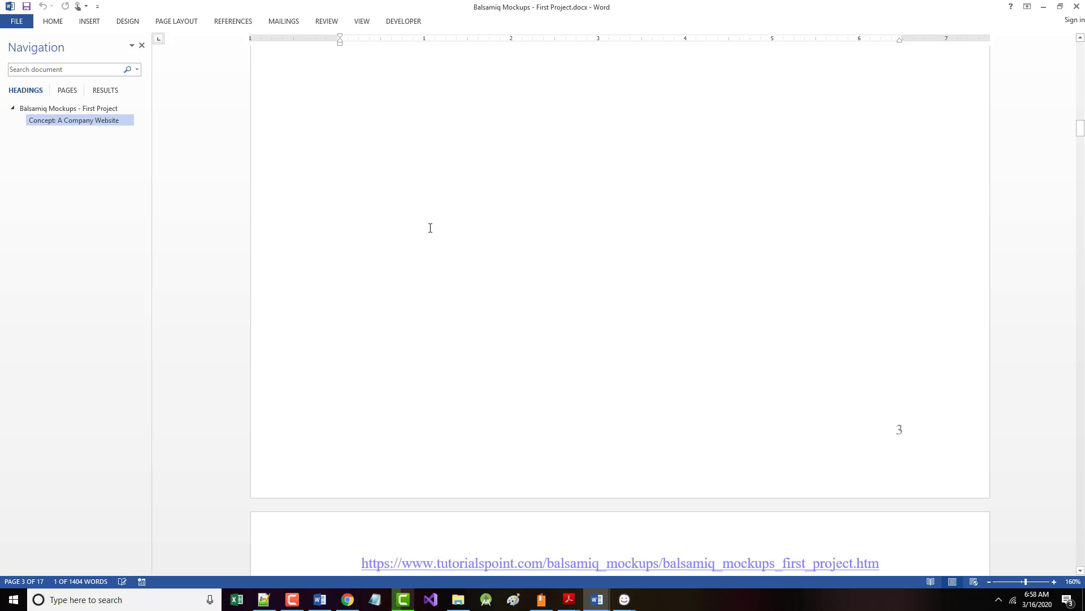
scroll(431, 228, "down", 5)
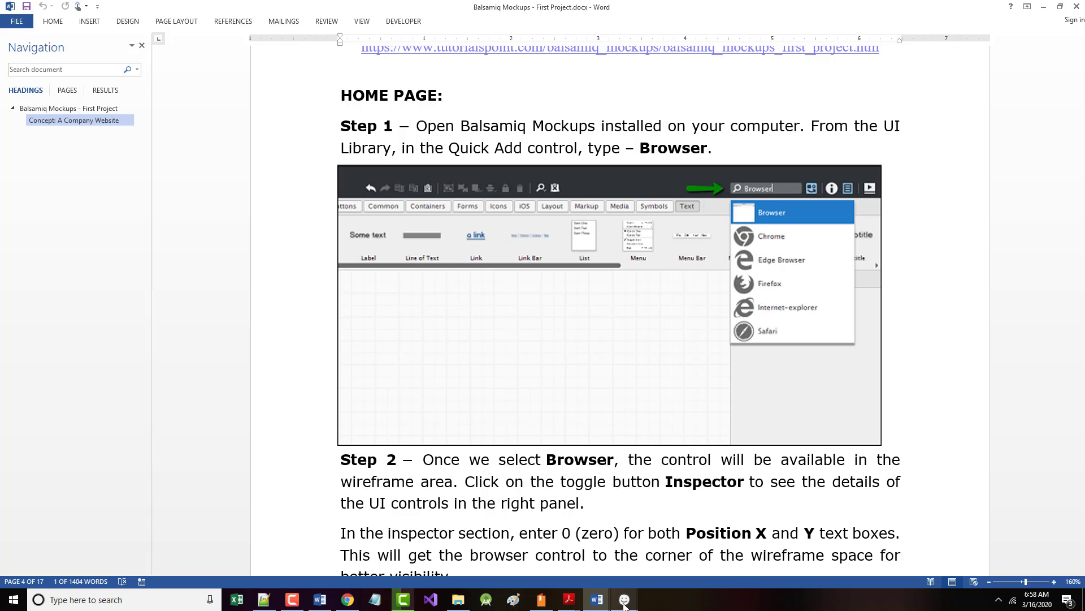
- Switch to Balsamiq Mockups, closing the Balsamiq Music project window and bringing the empty New Mockup 1 project forward
mouse_move(624, 602)
mouse_move(646, 544)
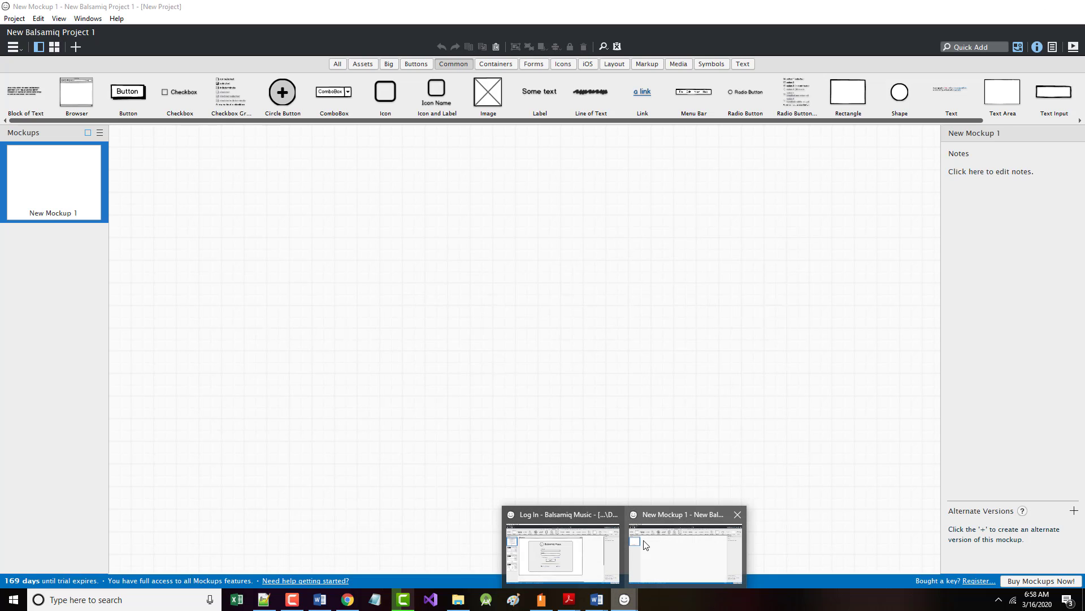
mouse_move(578, 546)
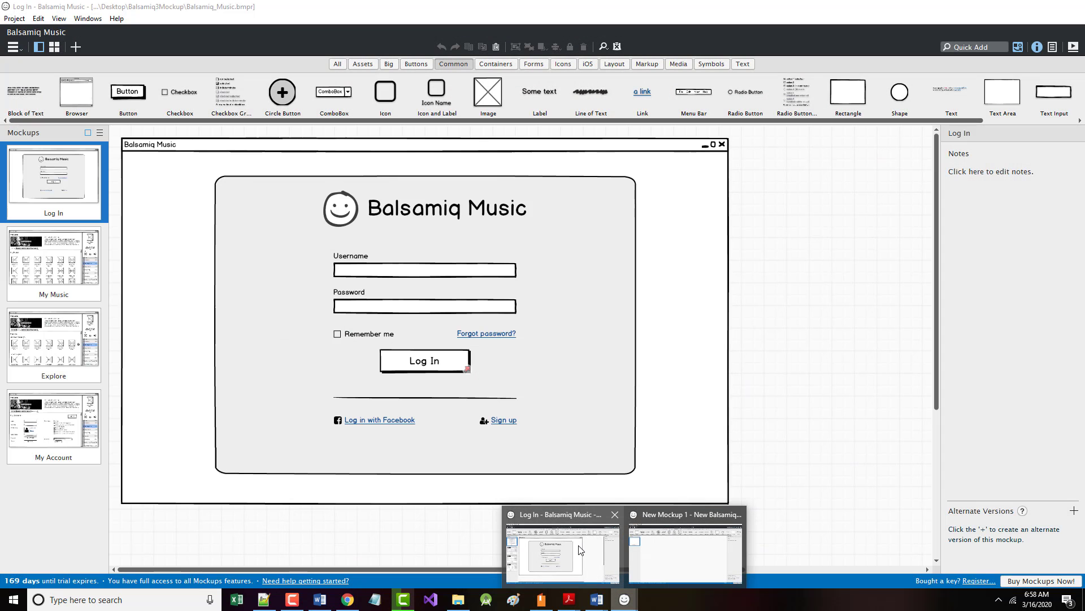
left_click(615, 514)
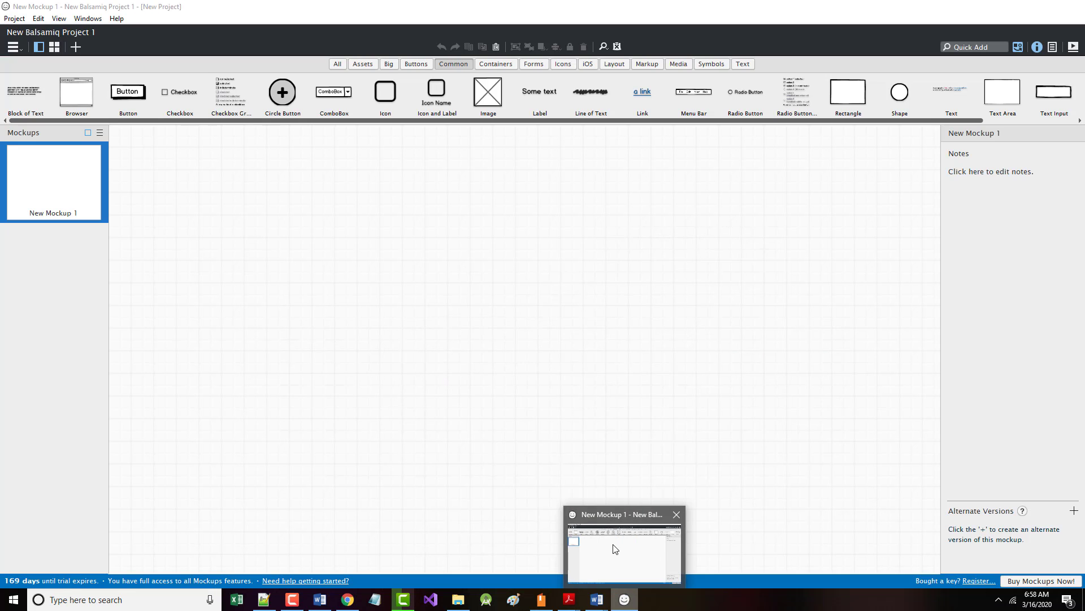
left_click(615, 548)
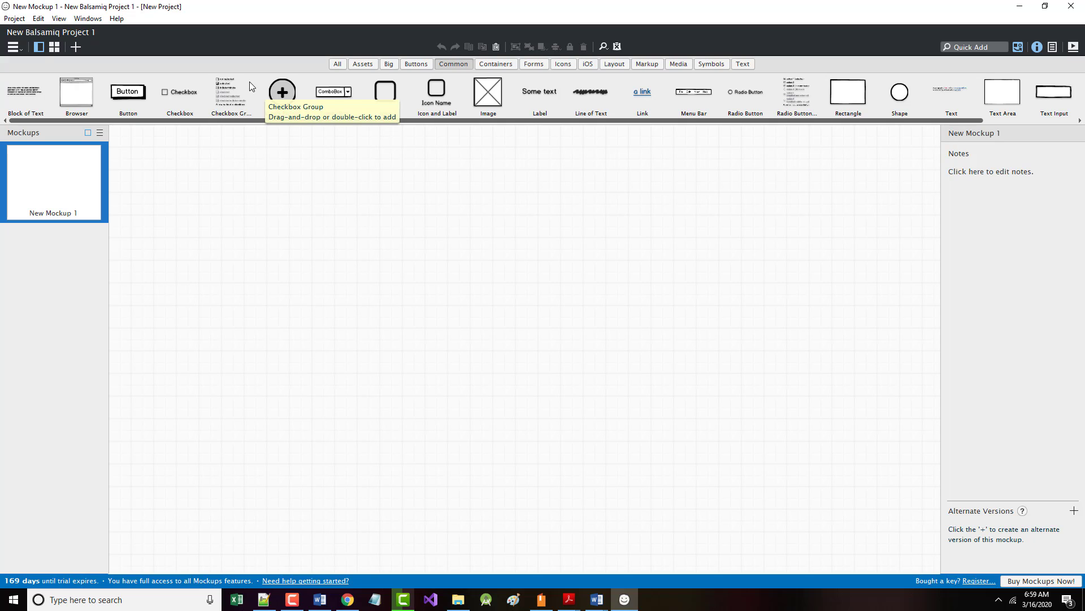
left_click(976, 49)
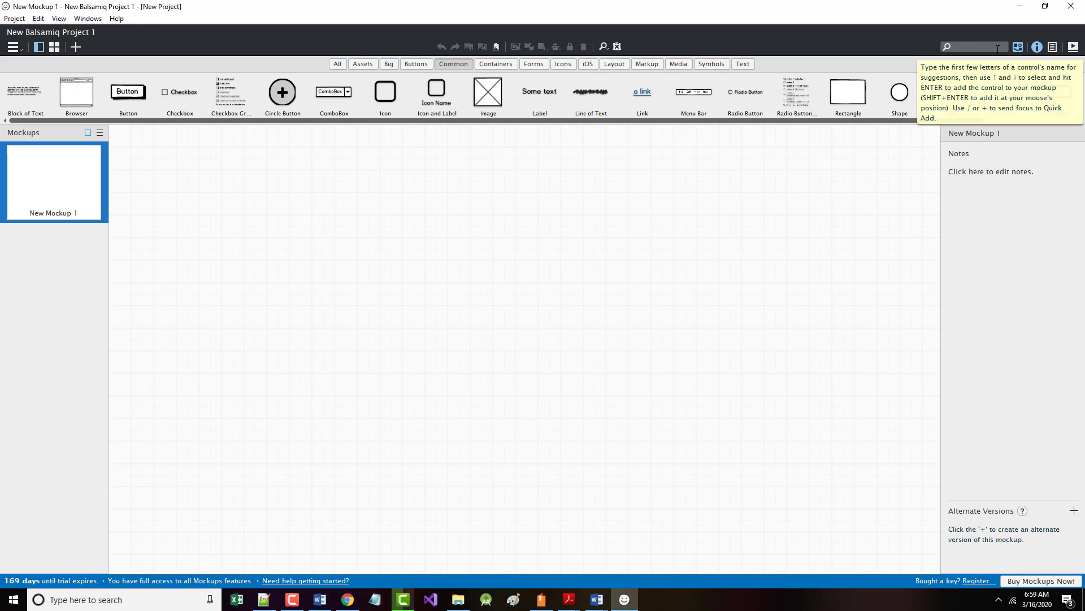
type("Br")
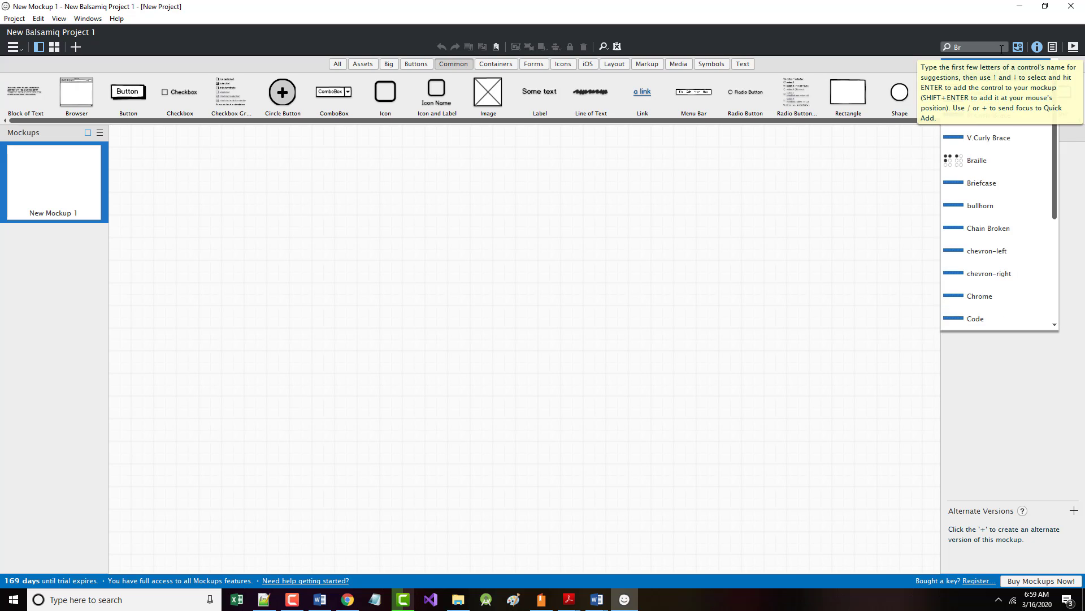
type("owser")
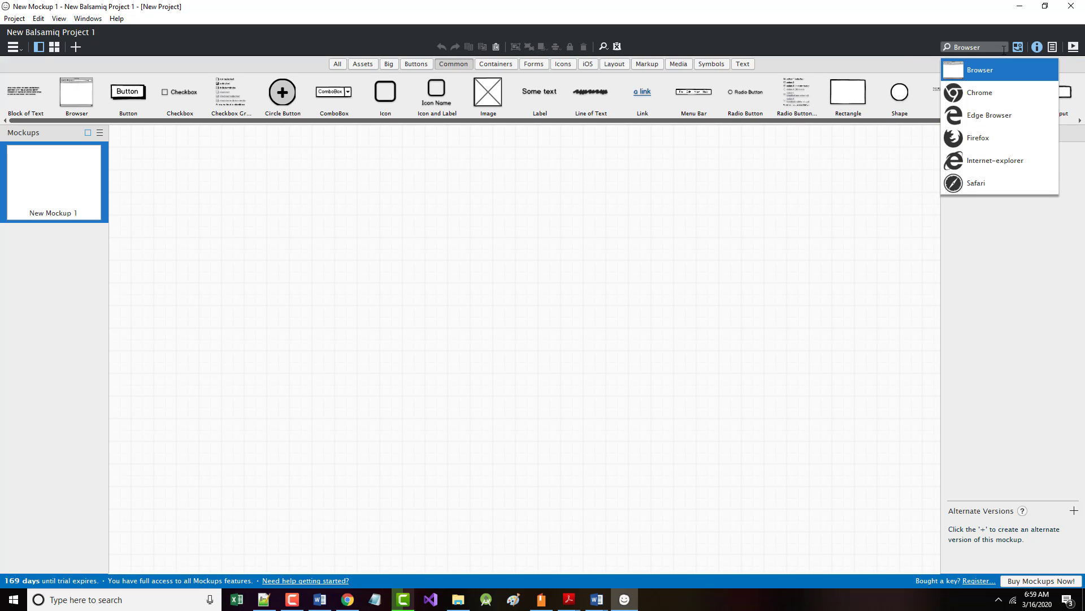
key("Return")
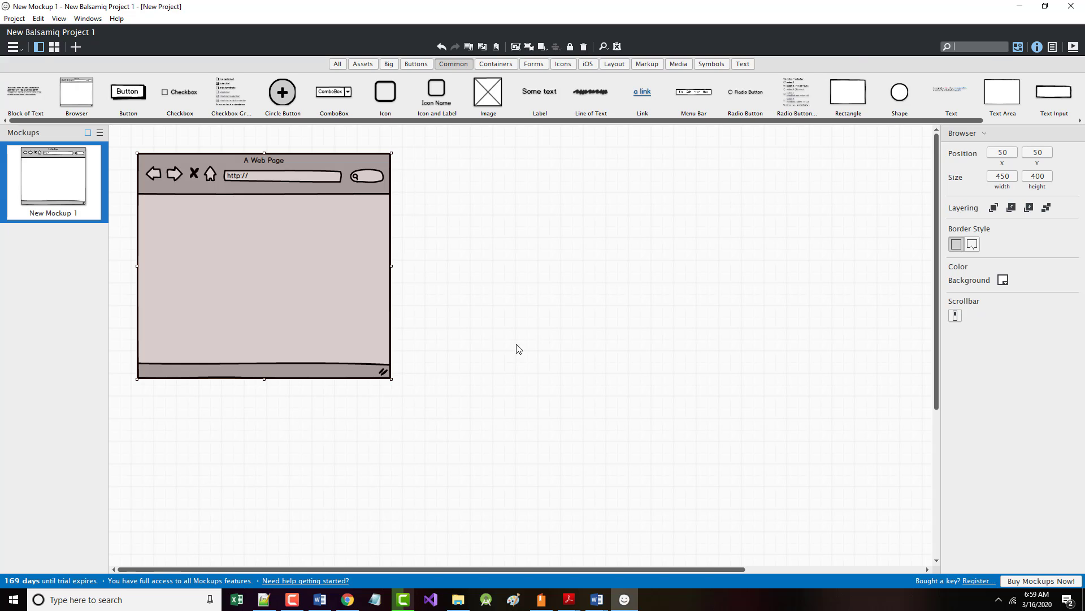
left_click(251, 293)
key("Delete")
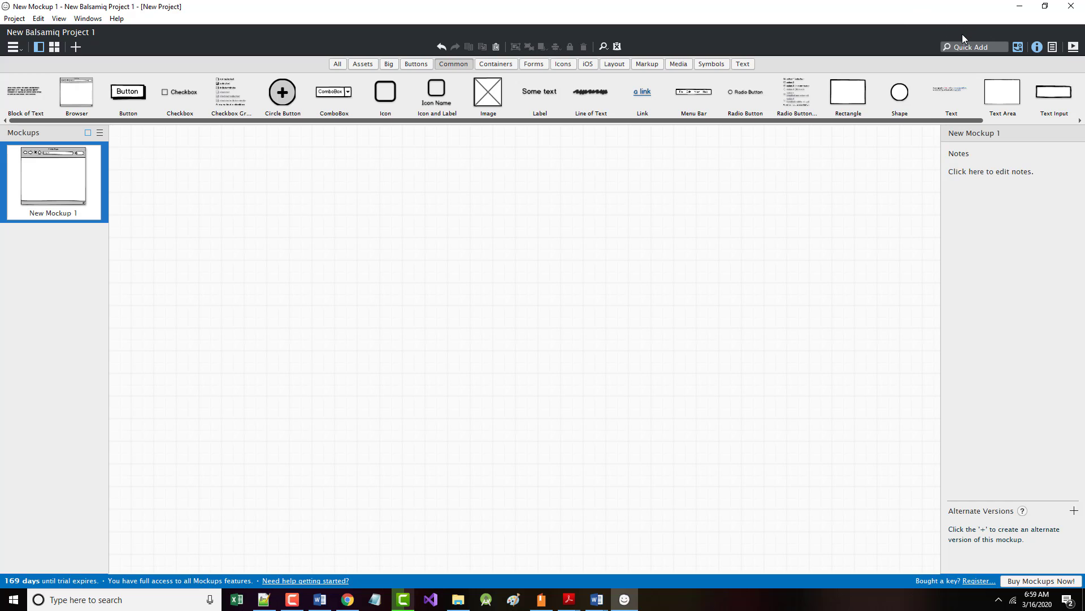
left_click(965, 45)
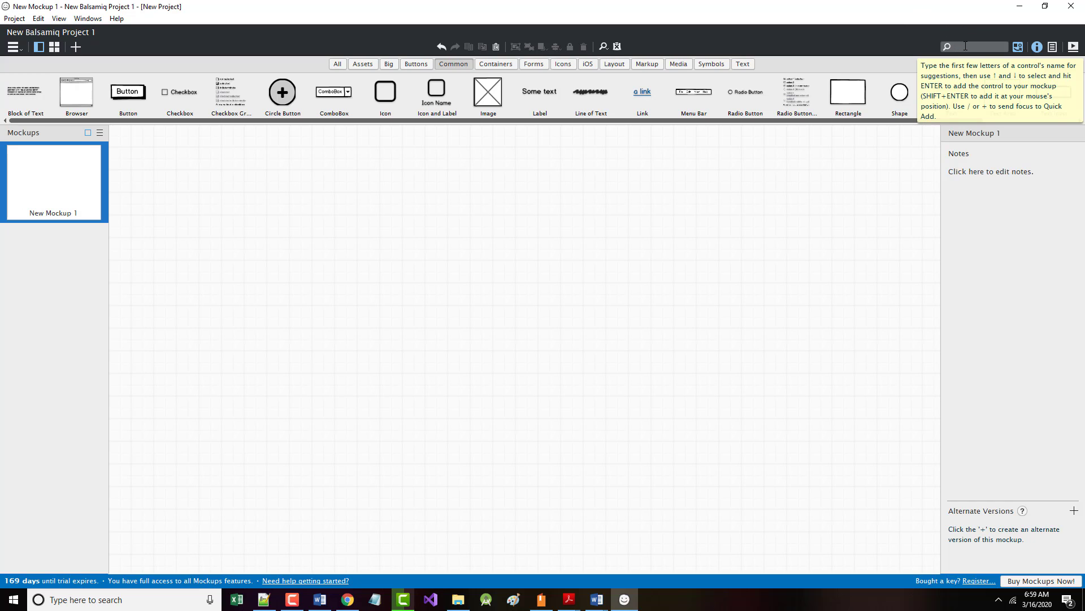
type("Browser")
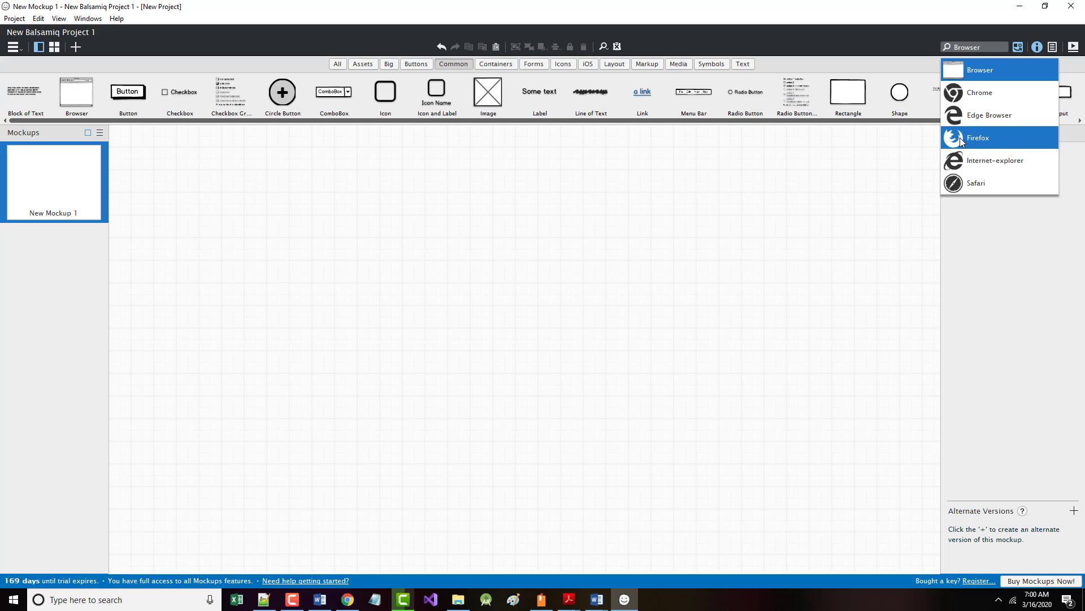
left_click(990, 43)
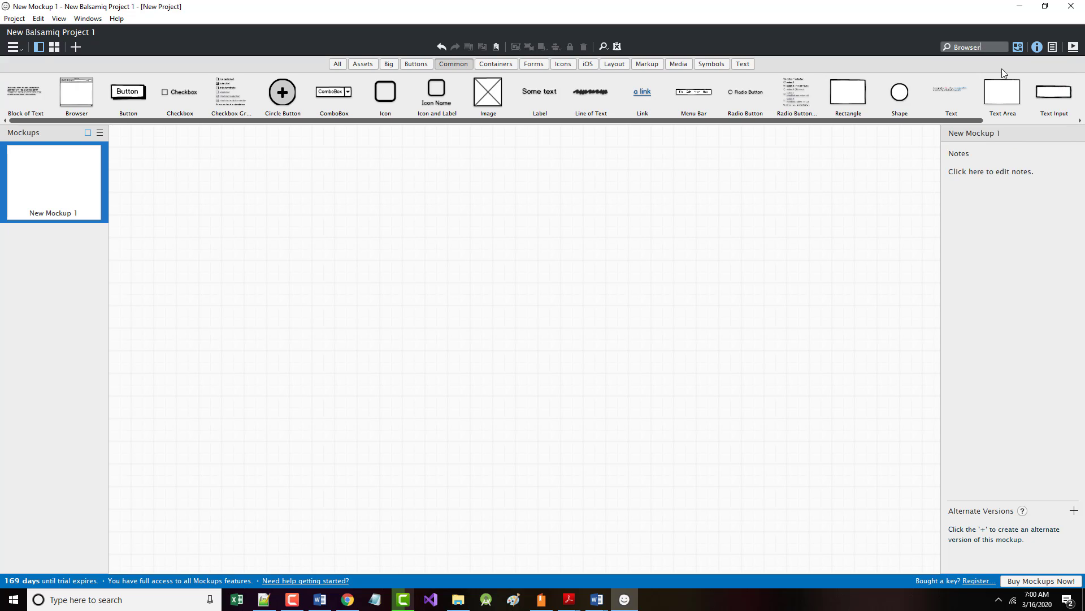
left_click(1009, 187)
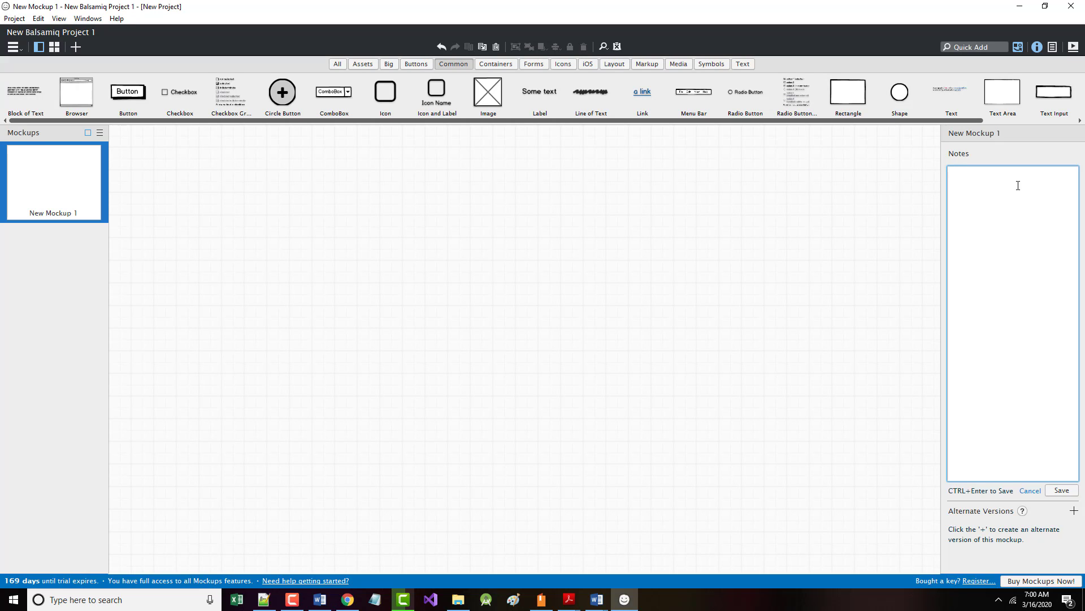
- Find the Browser control with Quick Add, place it on the empty mockup, and dismiss the desktop notification
left_click(991, 45)
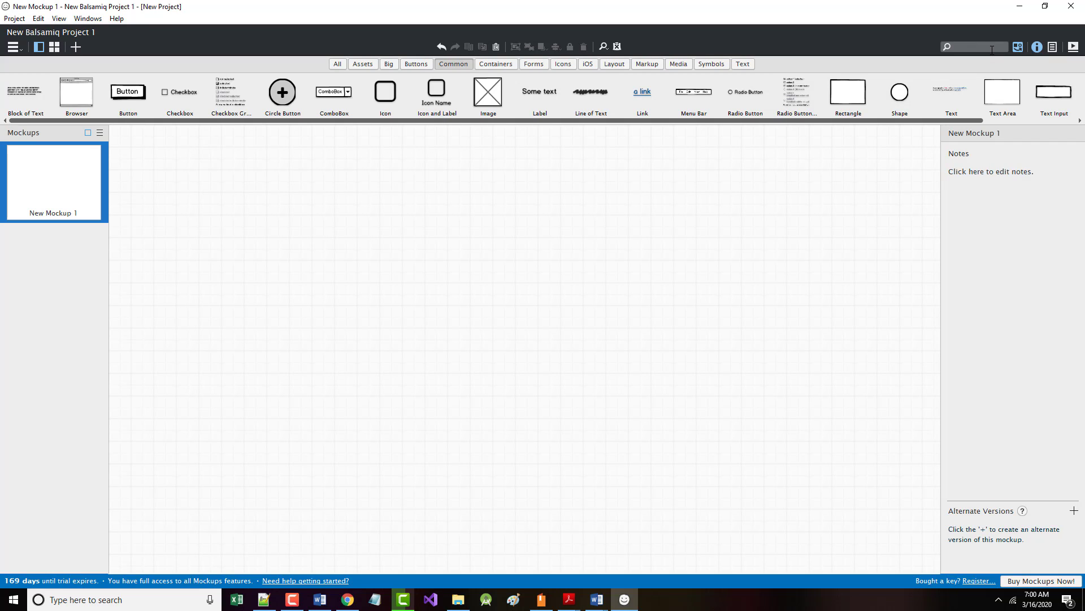
type("Browser")
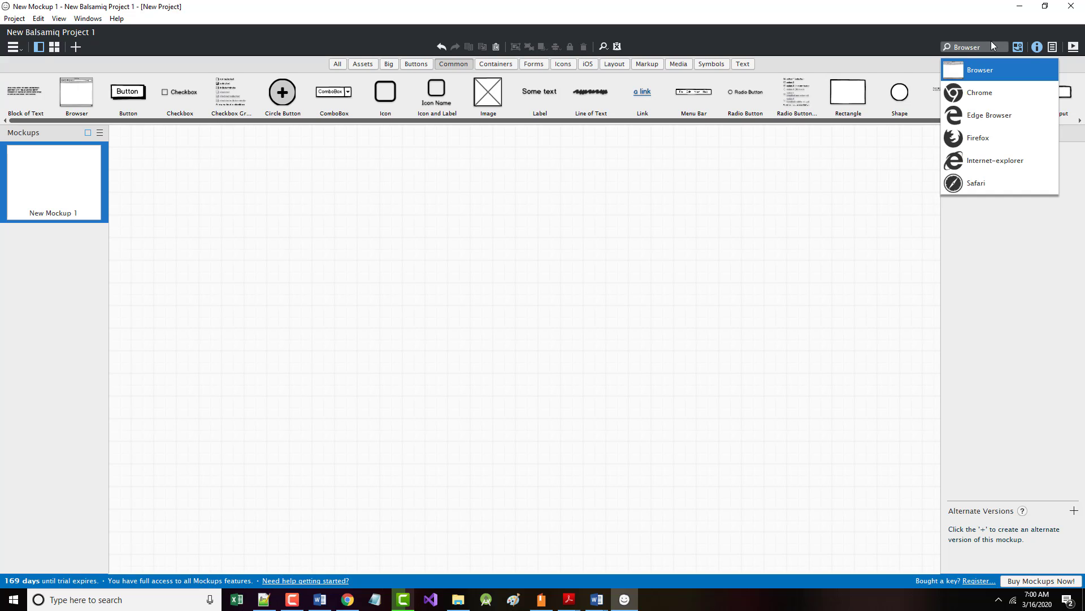
left_click(997, 78)
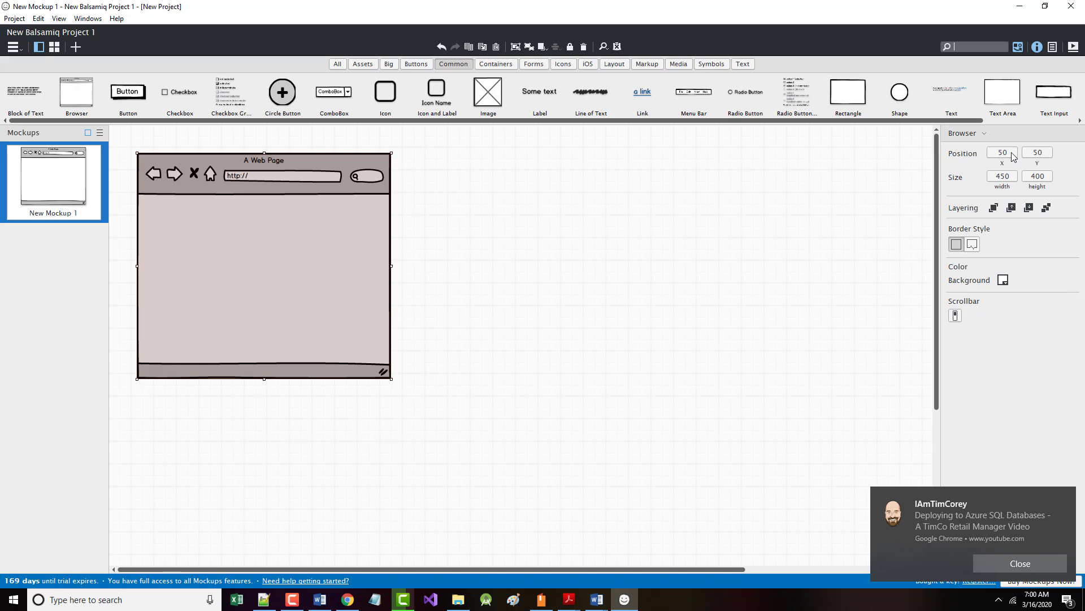
left_click(1066, 492)
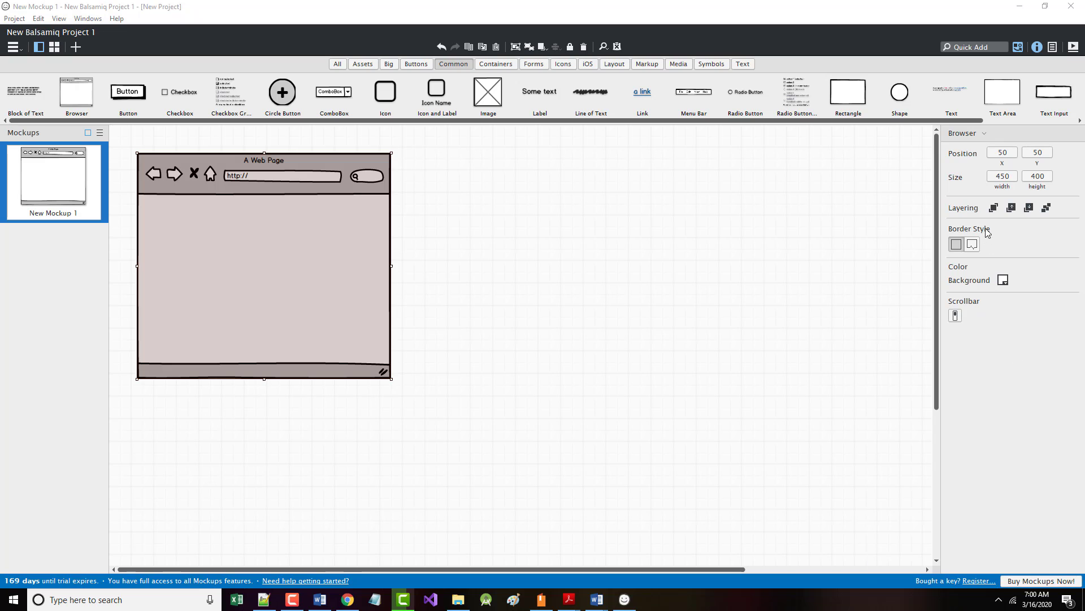
- Set the browser control's X and Y position to 0 so it sits in the canvas corner
left_click(1011, 155)
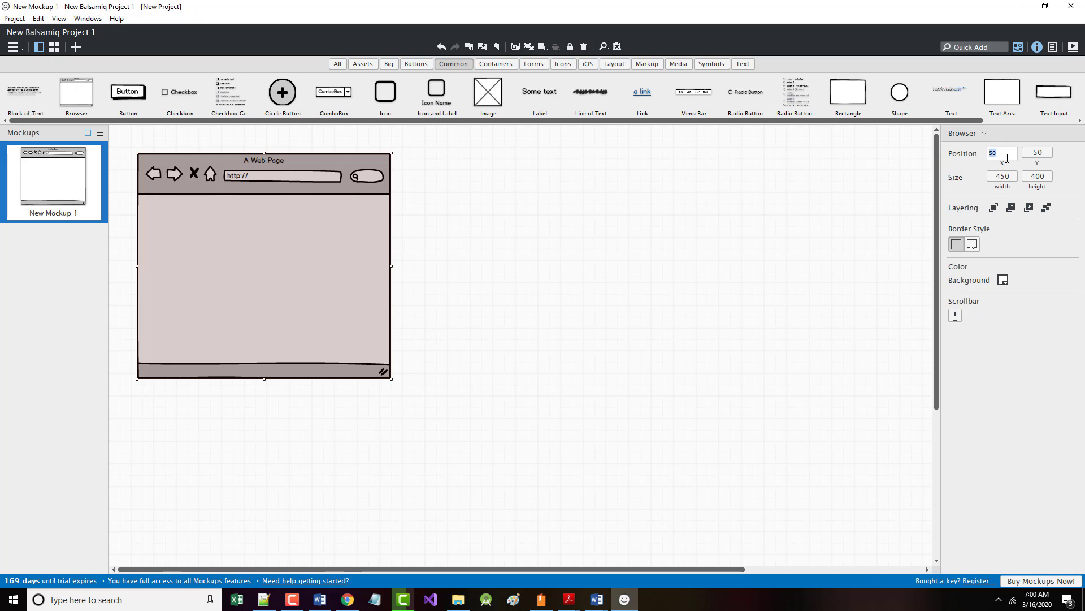
type("0")
left_click(1044, 155)
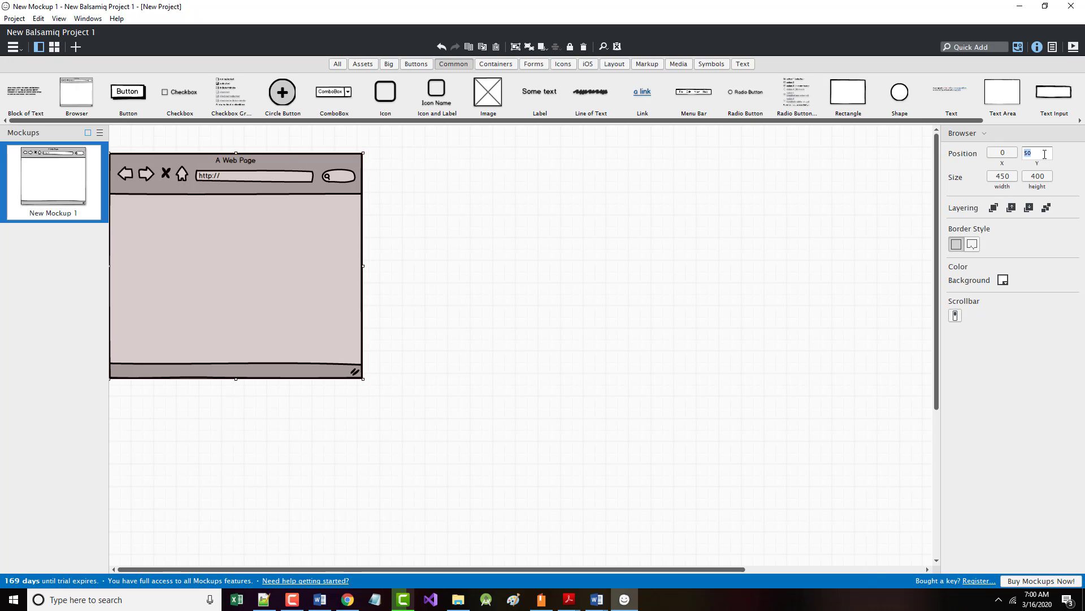
type("0")
left_click(1012, 155)
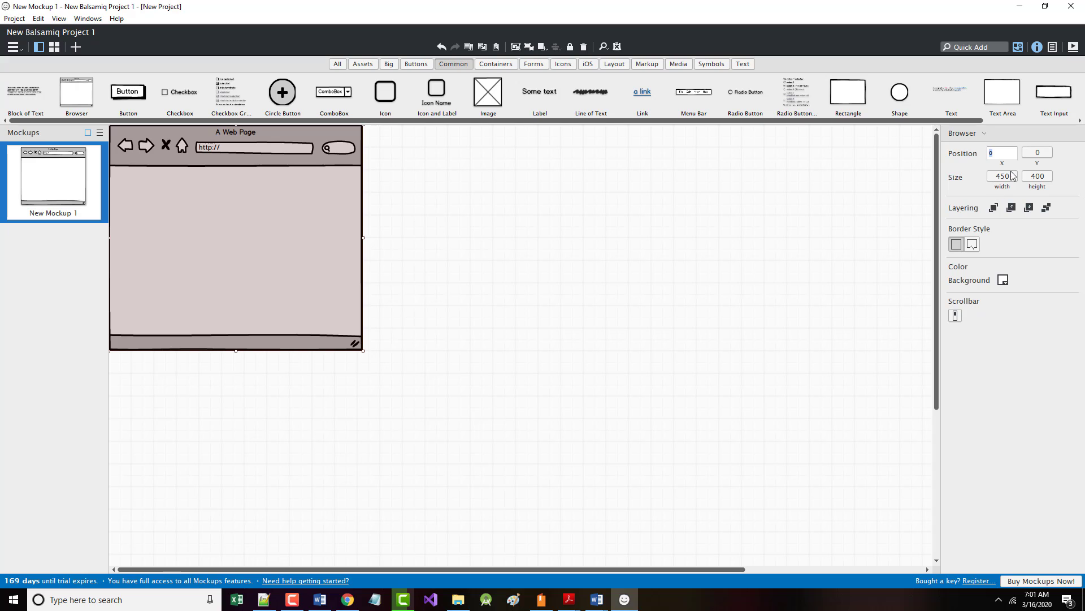
- Set the browser control's size to 1024 wide and 768 high
left_click(1012, 176)
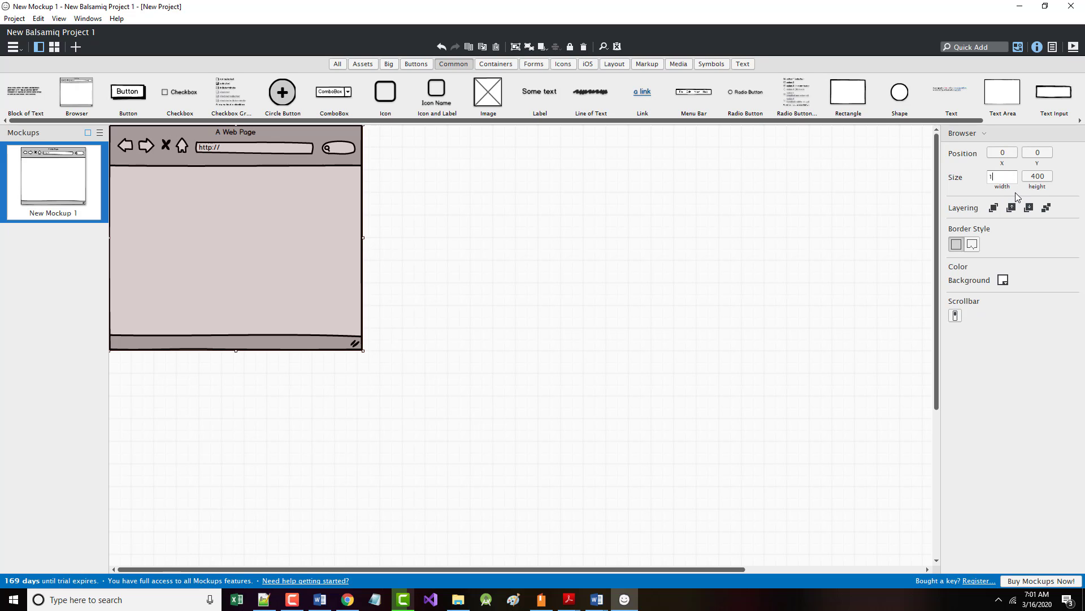
type("1024")
left_click(1045, 179)
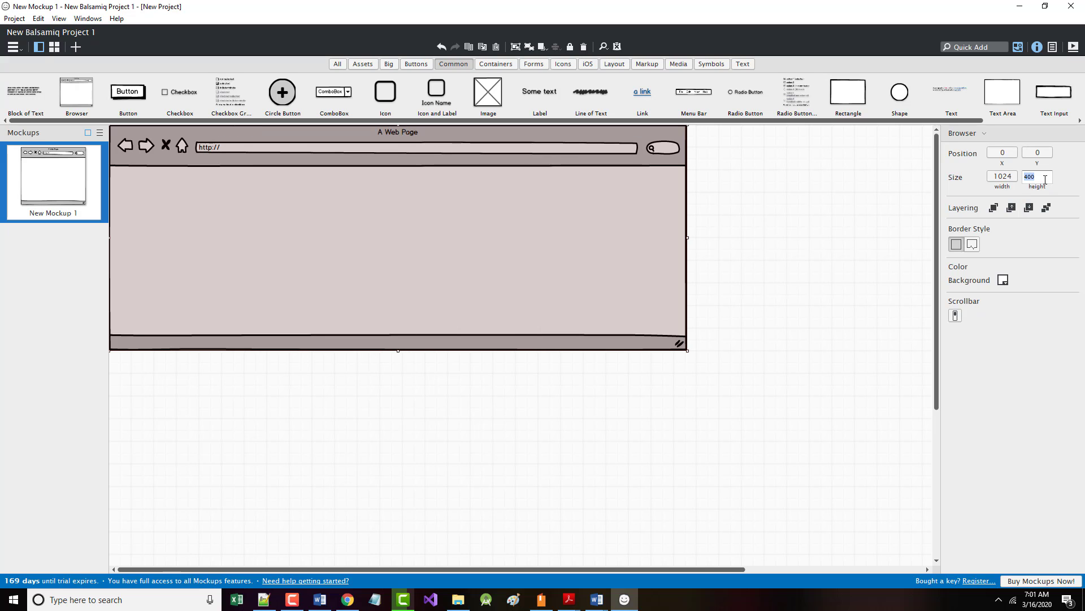
type("768")
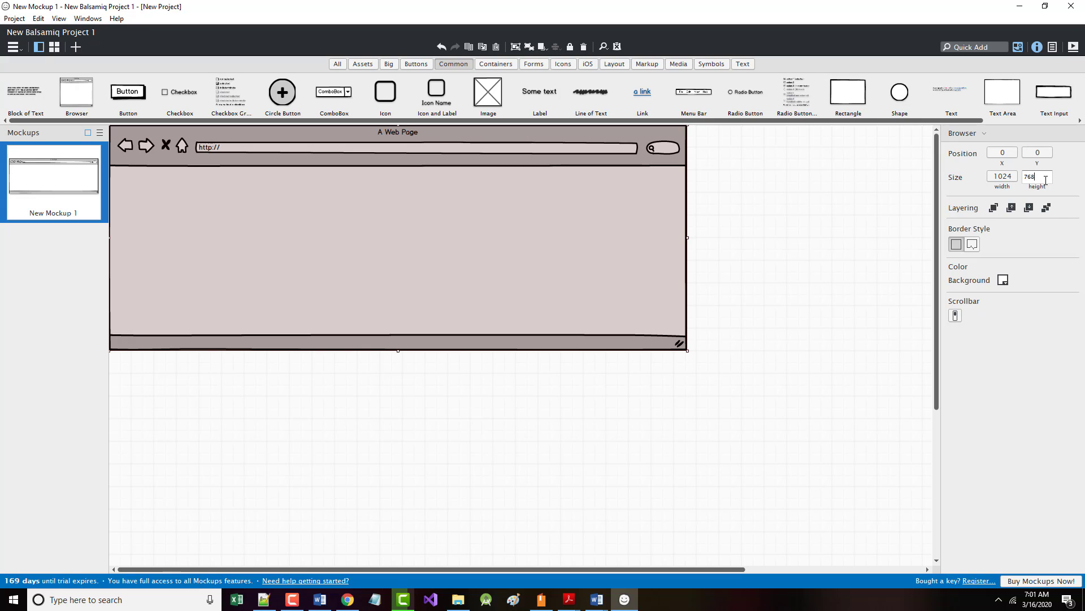
key("Return")
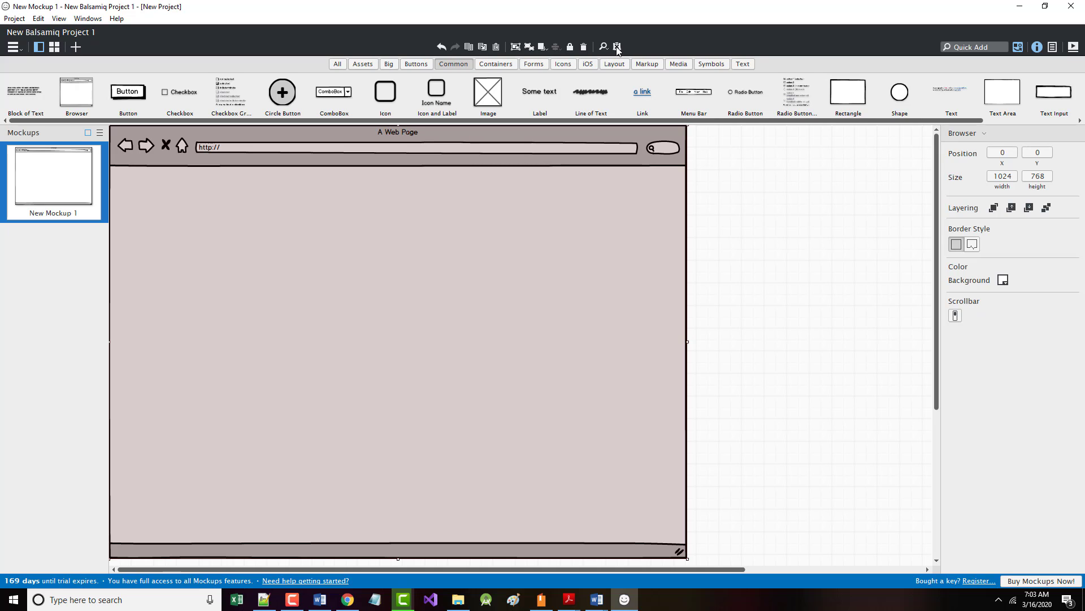
- View the browser control's properties and custom control properties, closing the dialog without changes
right_click(379, 214)
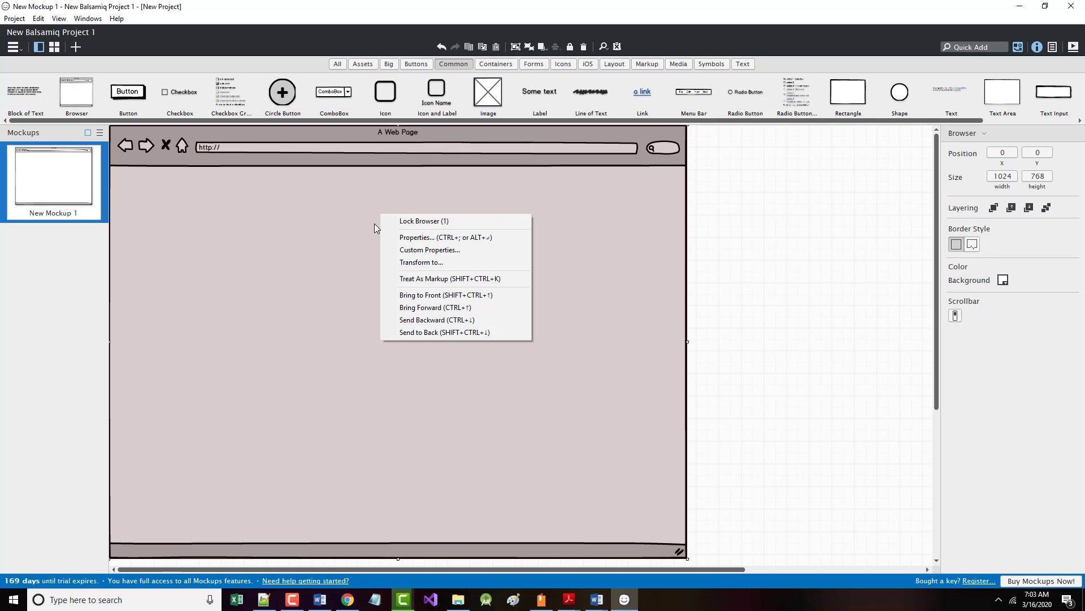
left_click(409, 238)
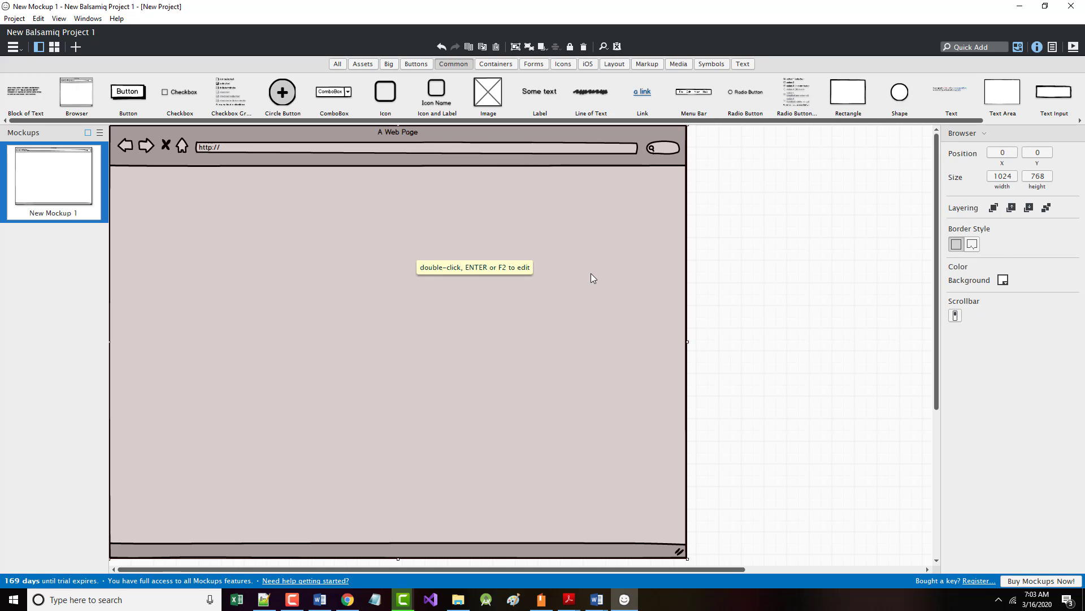
right_click(398, 249)
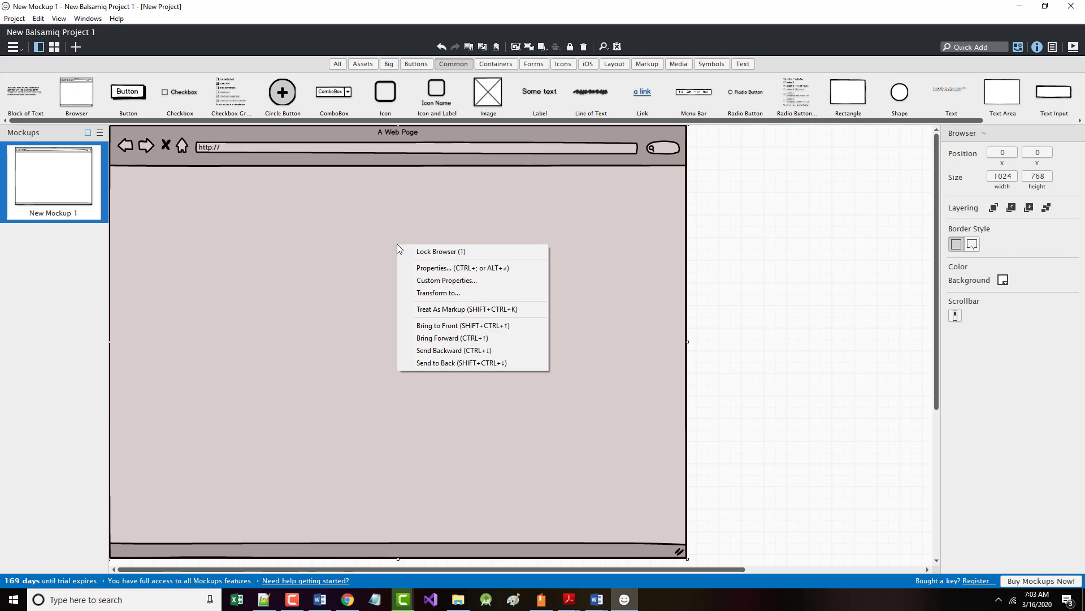
left_click(436, 268)
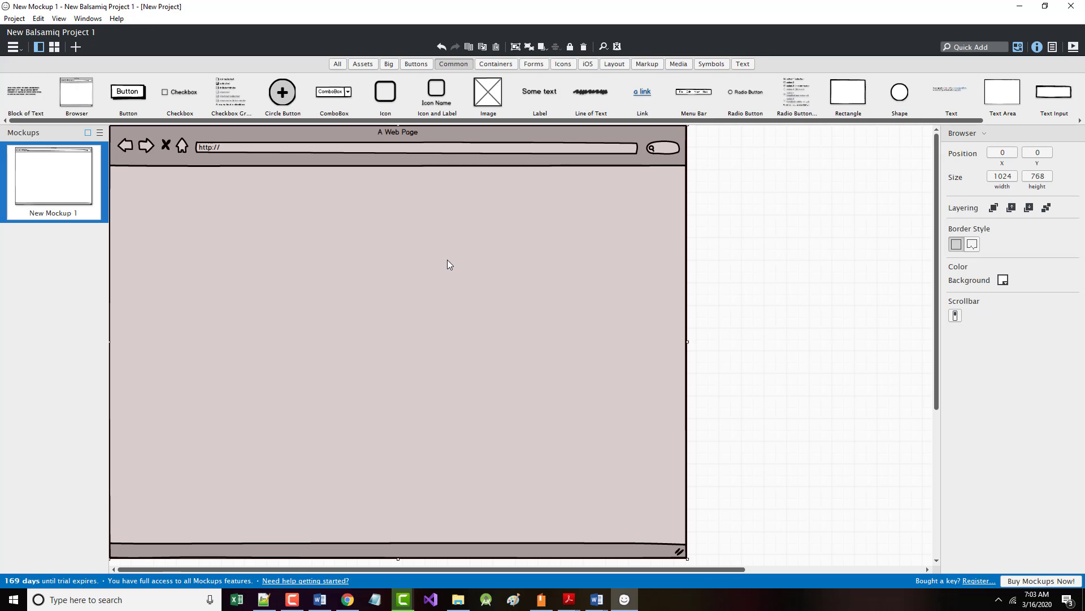
right_click(446, 260)
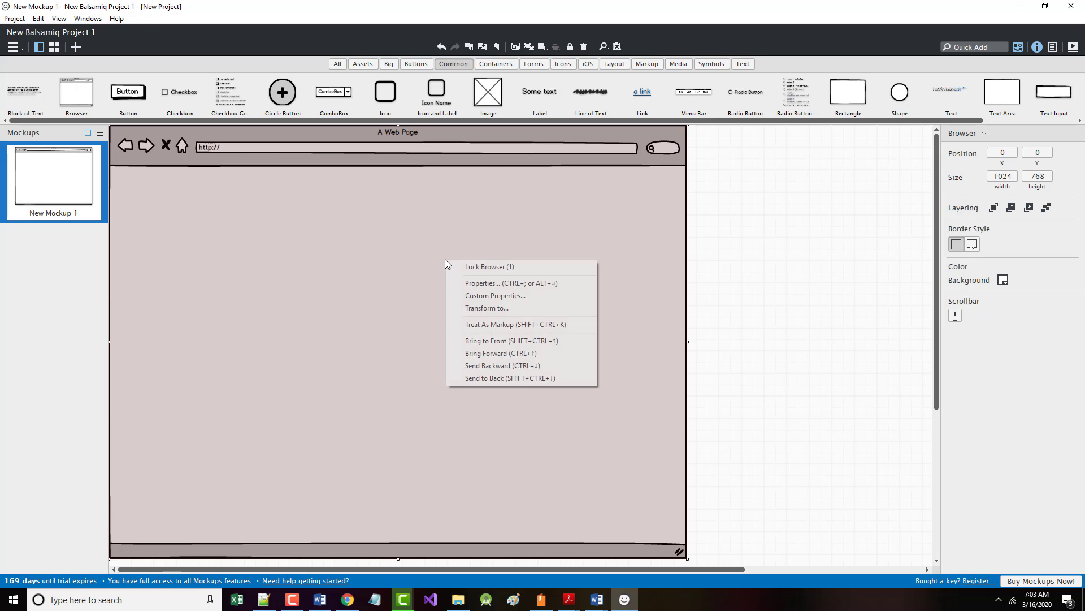
left_click(472, 297)
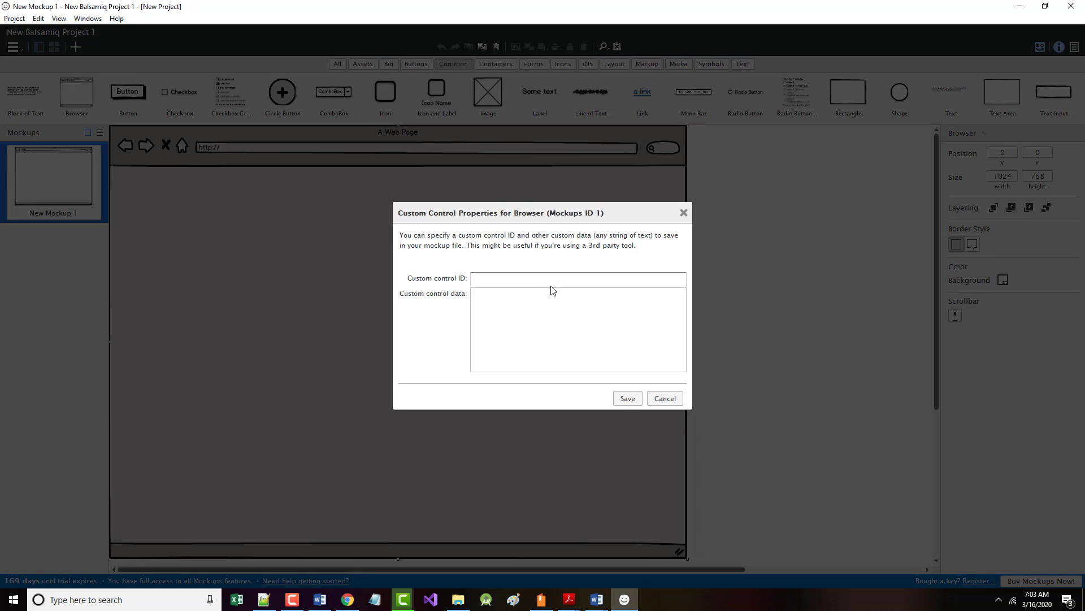
left_click(684, 213)
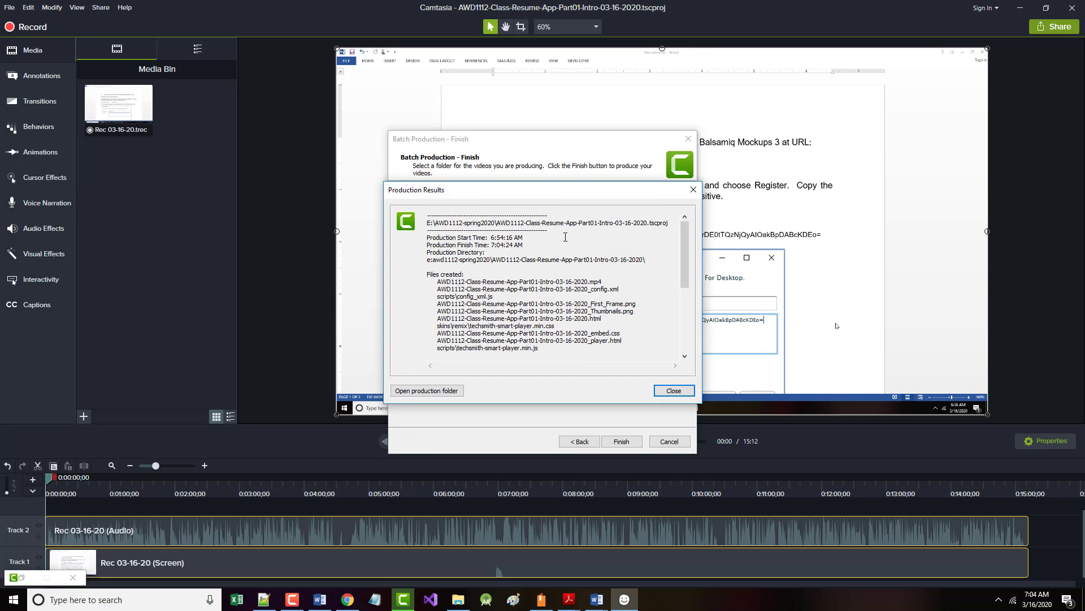
- In Camtasia, dismiss the production results and ripple delete the audio and screen clips from the timeline
left_click(674, 391)
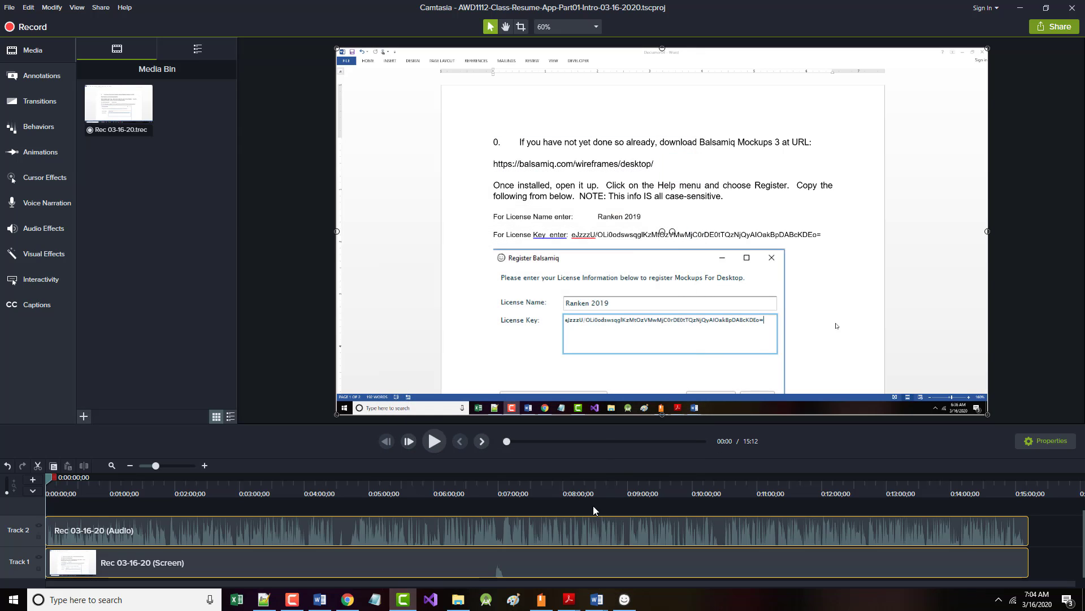
right_click(578, 527)
left_click(610, 385)
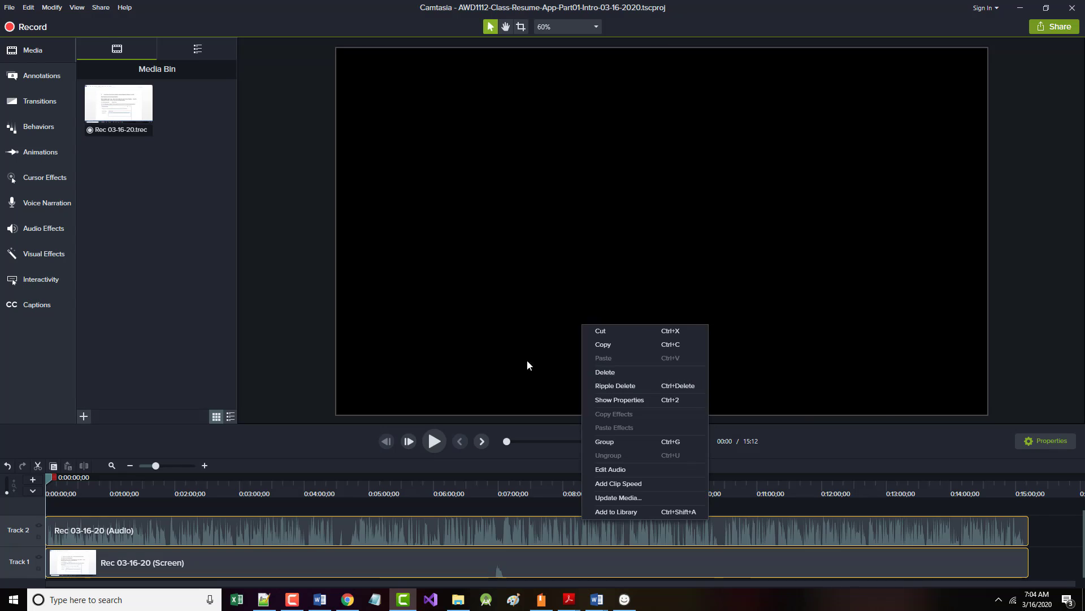
- Delete the recording from the media bin and minimize Camtasia to return to the mockup
right_click(130, 106)
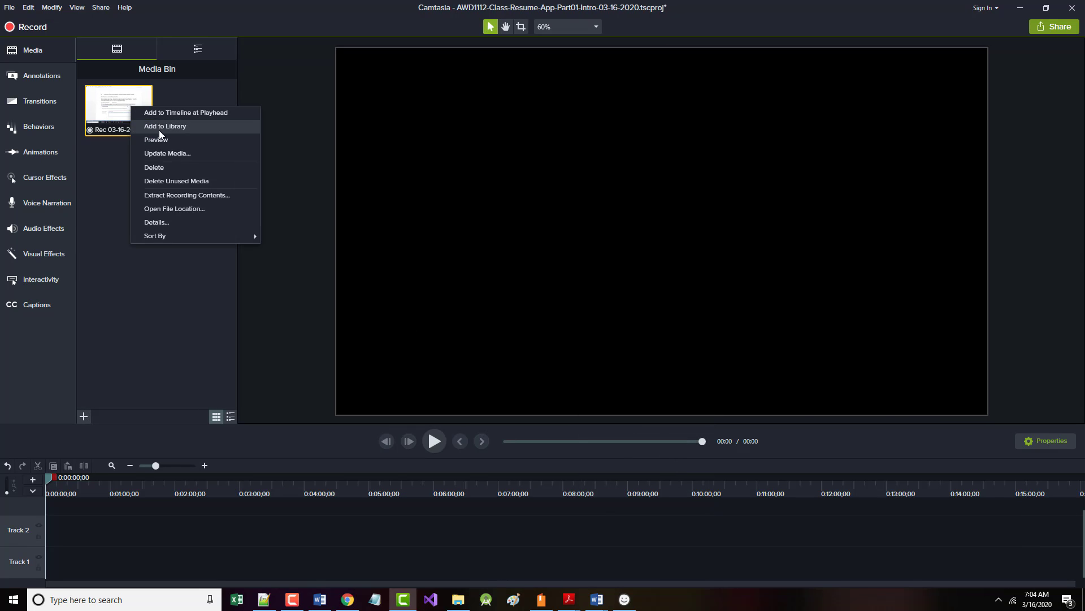
left_click(164, 167)
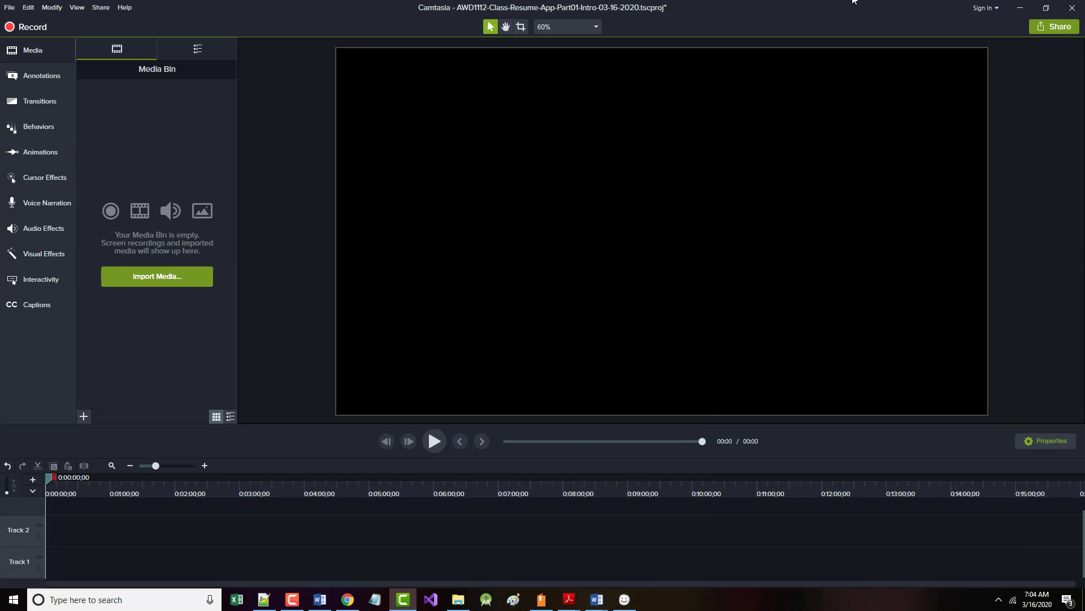
left_click(1020, 8)
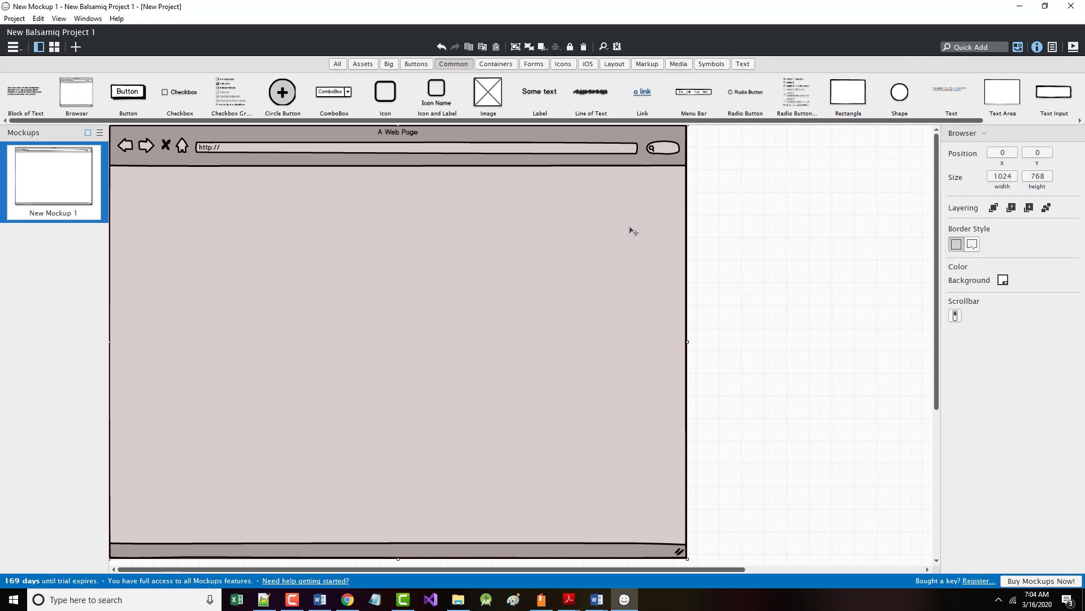
- Find the Image control with Quick Add and place it just below the browser's address bar at about X 16, Y 84
left_click(958, 45)
type("image")
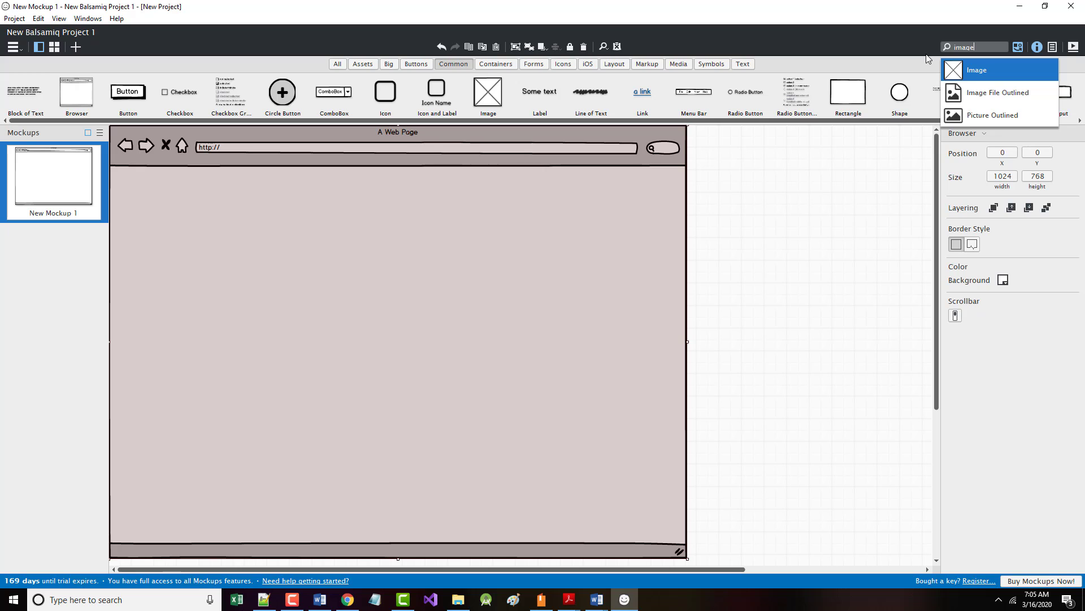
left_click(955, 73)
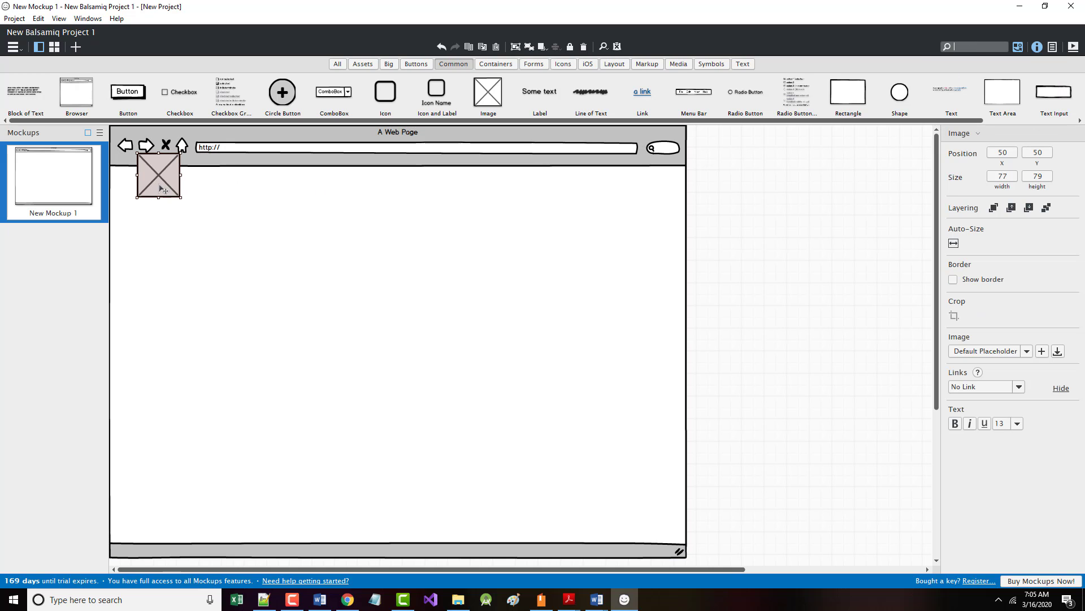
left_click_drag(164, 181, 144, 199)
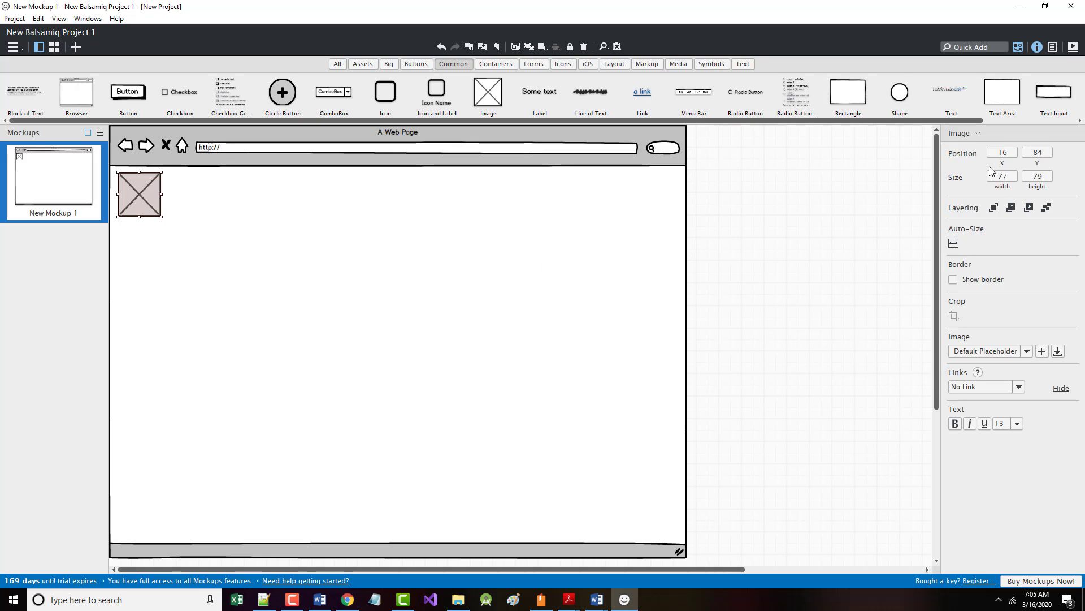
- Set the image placeholder's size to 139 wide and 93 high, and its Y position to 94
left_click(1007, 180)
type("139")
left_click(1045, 178)
type("93")
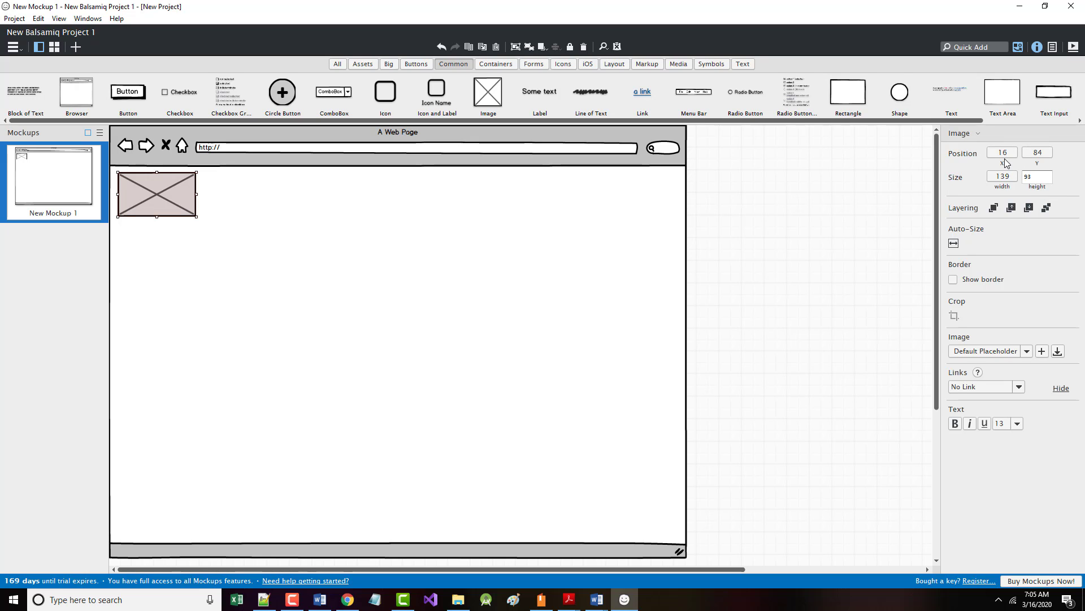
left_click(1039, 156)
left_click(1038, 154)
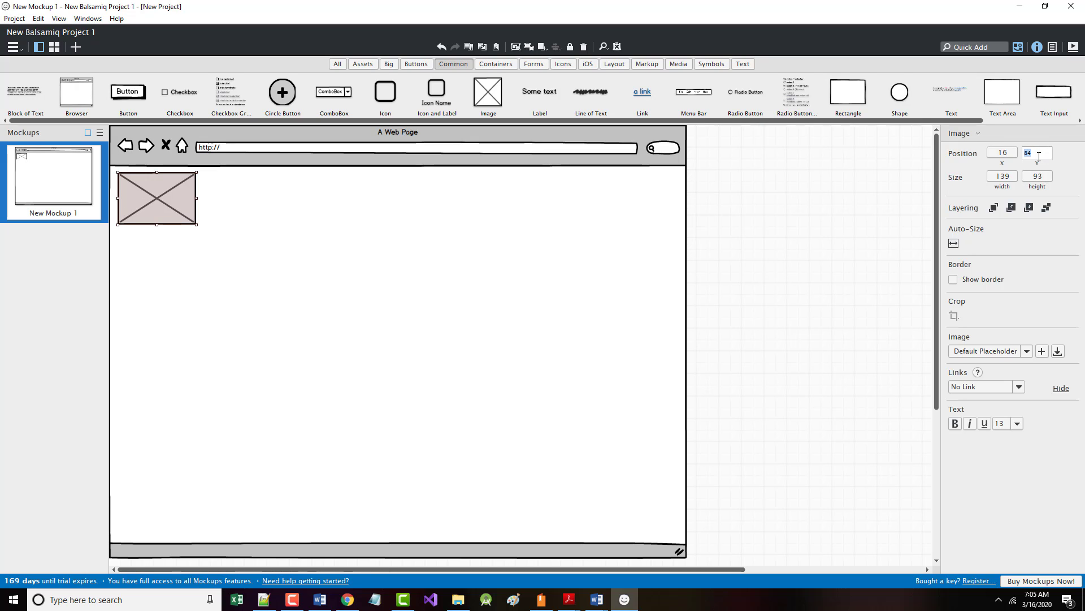
type("94")
key("Return")
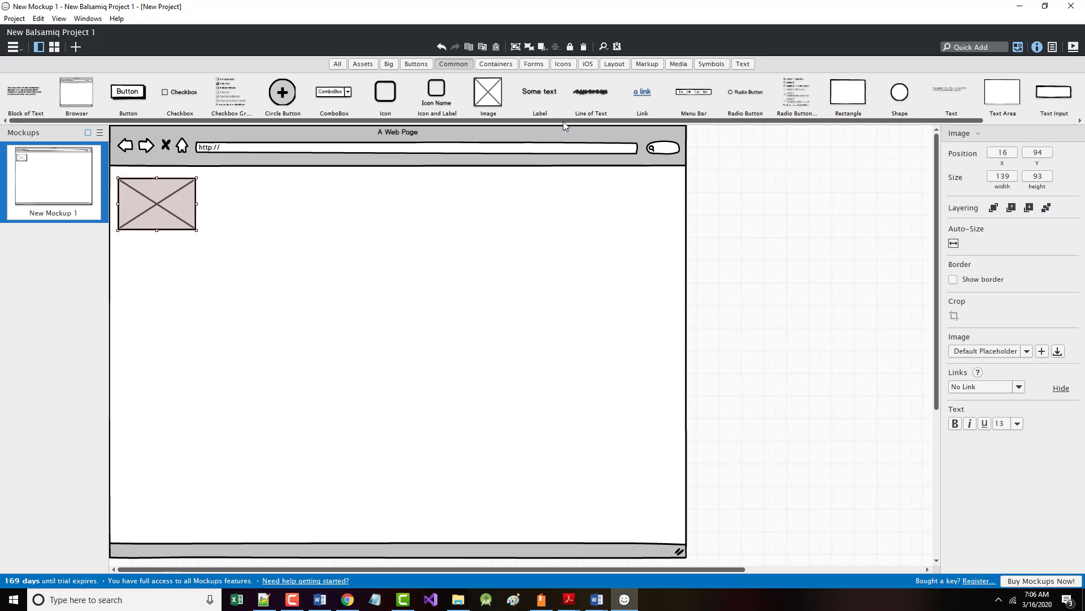
- Add a Label control beneath the image placeholder at about X 55, Y 197, keeping its default text
left_click_drag(545, 96, 148, 249)
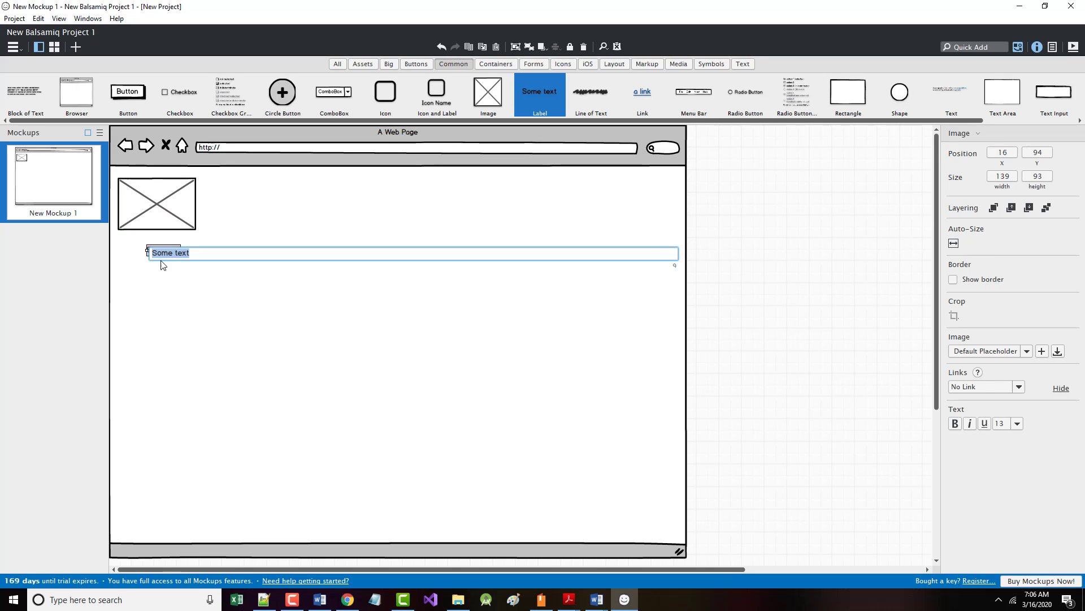
key("Return")
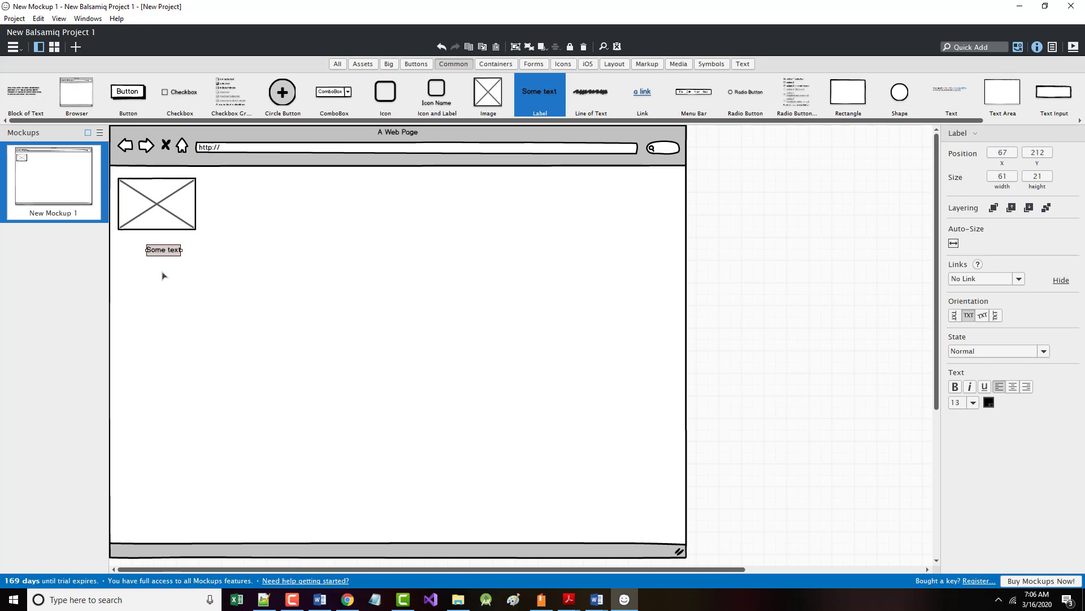
mouse_move(163, 256)
left_mouse_down()
mouse_move(152, 243)
mouse_move(162, 247)
left_mouse_up()
key("Return")
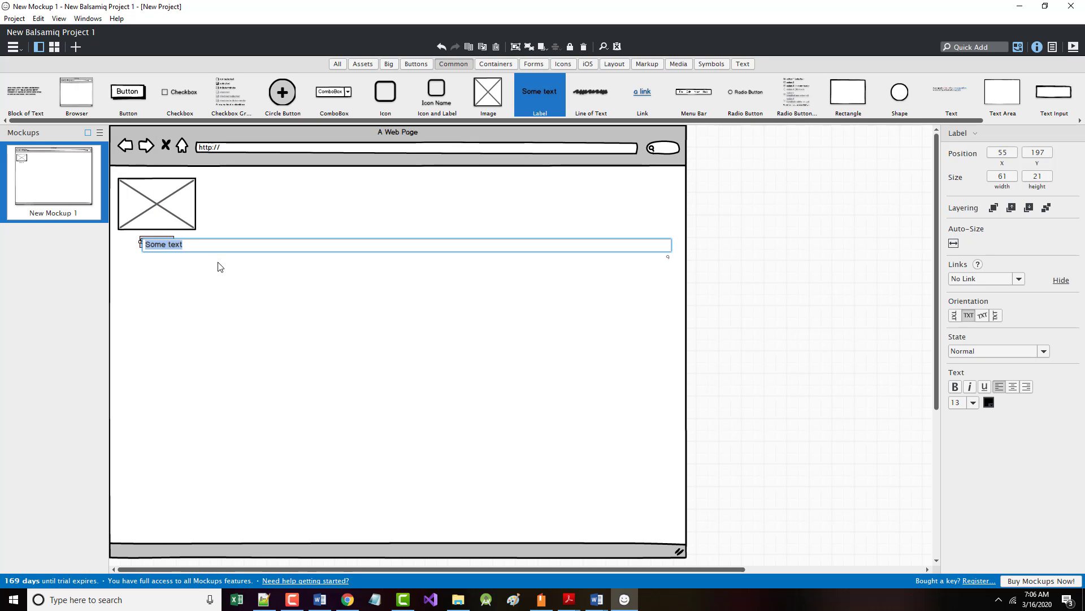
key("Return")
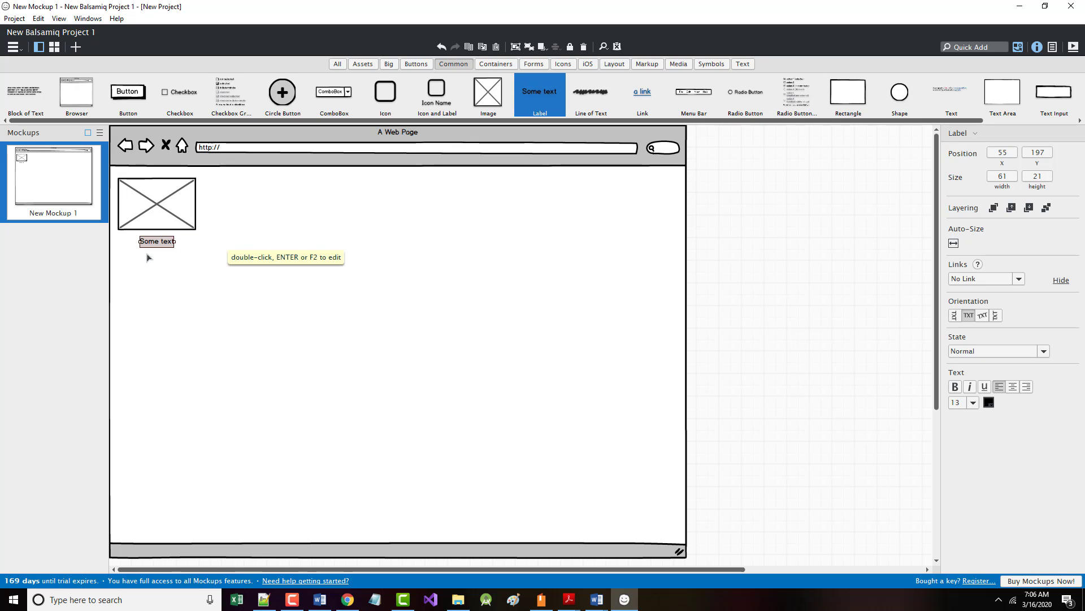
- Change the label's text to Company Logo and move it to about X 41, Y 196 under the image
double_click(164, 244)
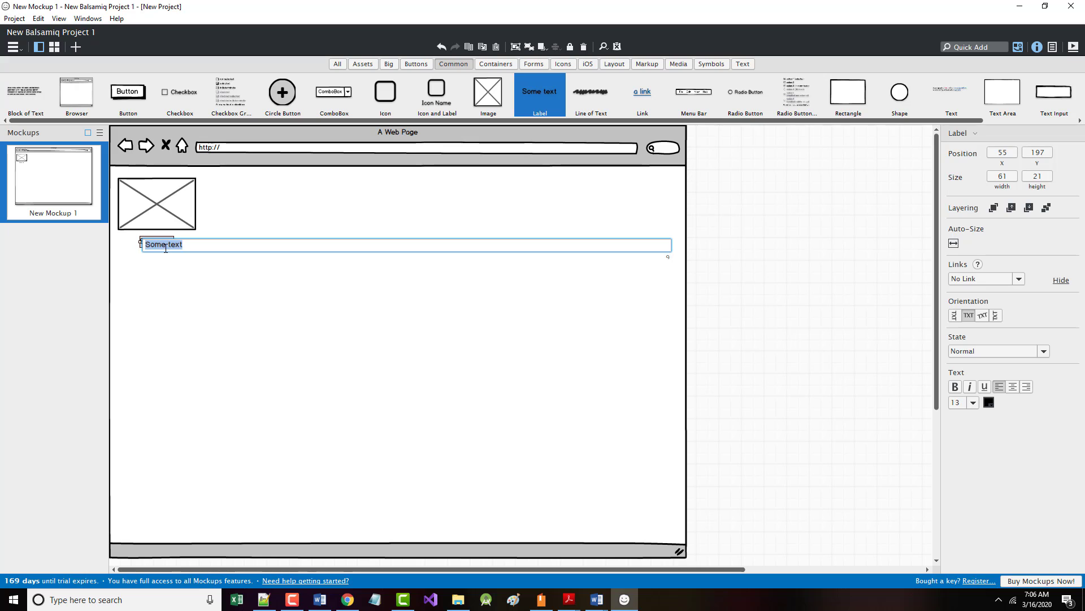
type("Company Logo")
key("Return")
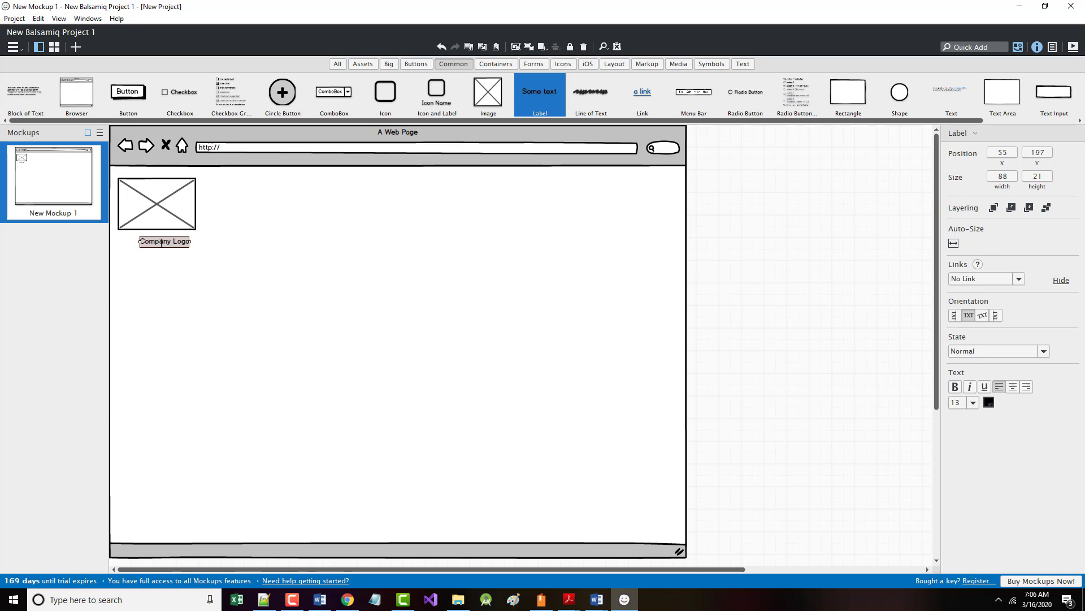
left_click_drag(164, 245, 157, 244)
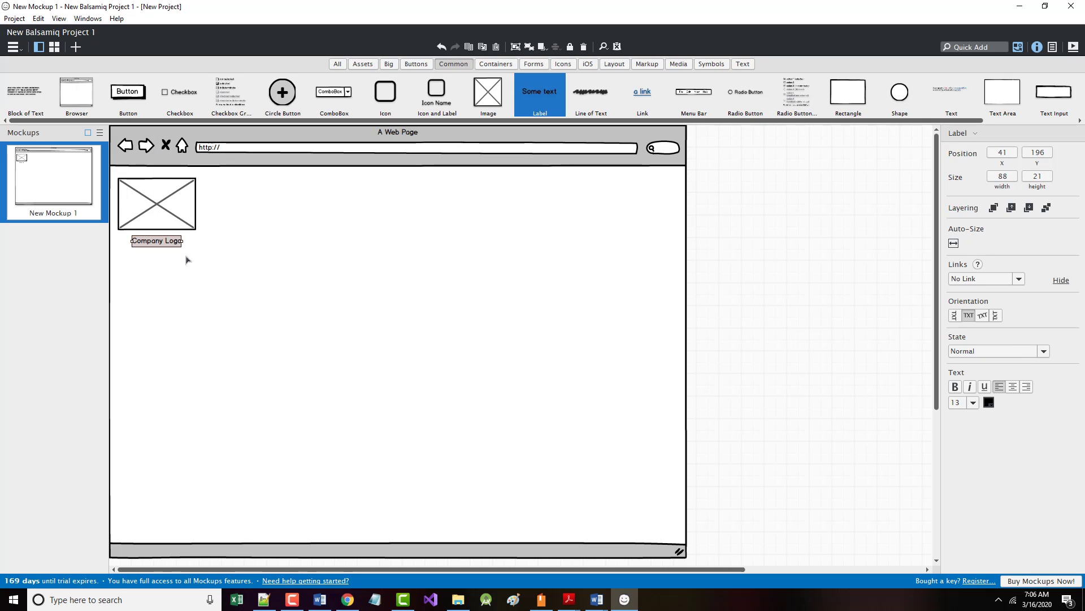
- Set the Company Logo label's font size to 15 and center it under the image at about X 34, Y 193
left_click(972, 402)
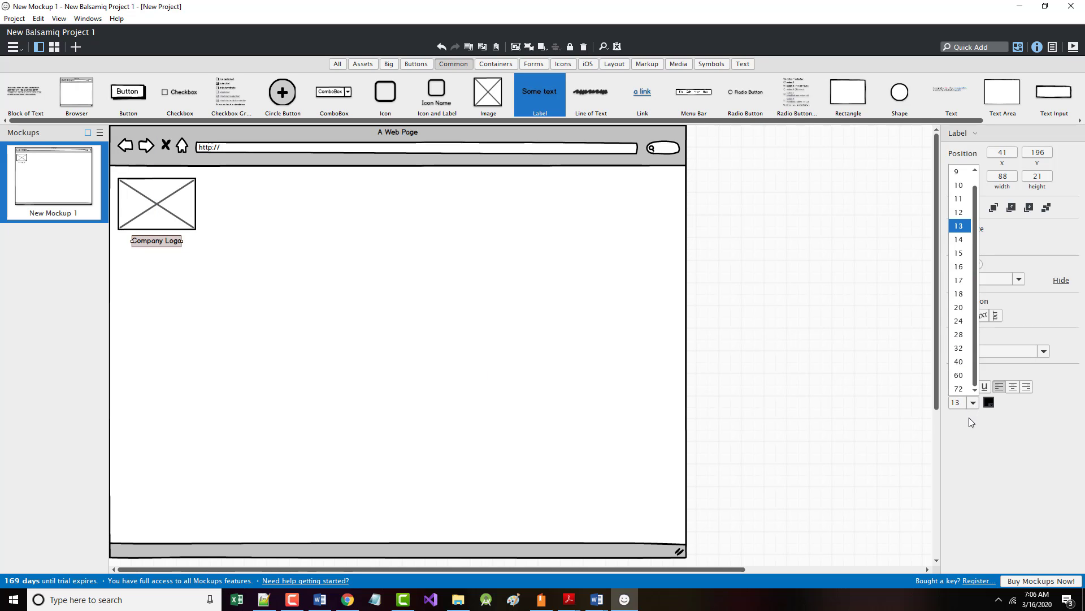
left_click(958, 253)
left_click(169, 259)
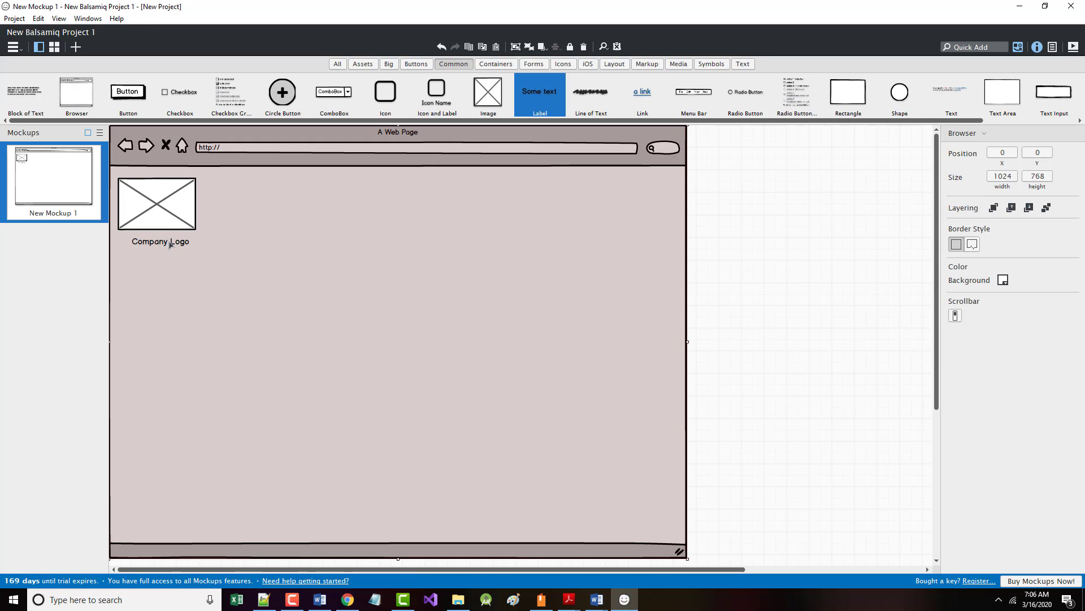
left_click_drag(172, 243, 168, 244)
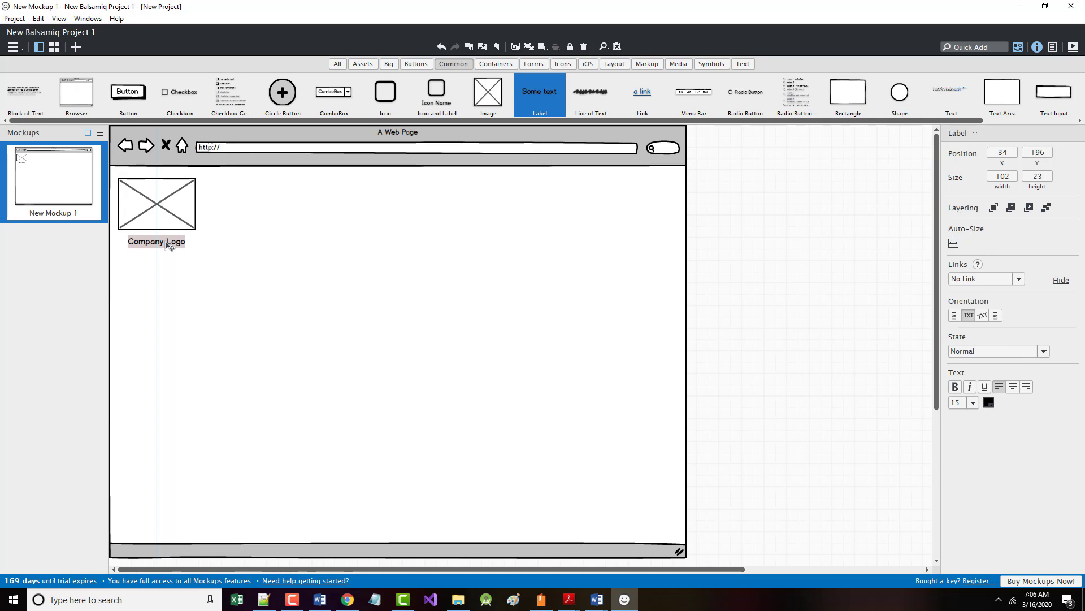
left_click_drag(169, 245, 169, 244)
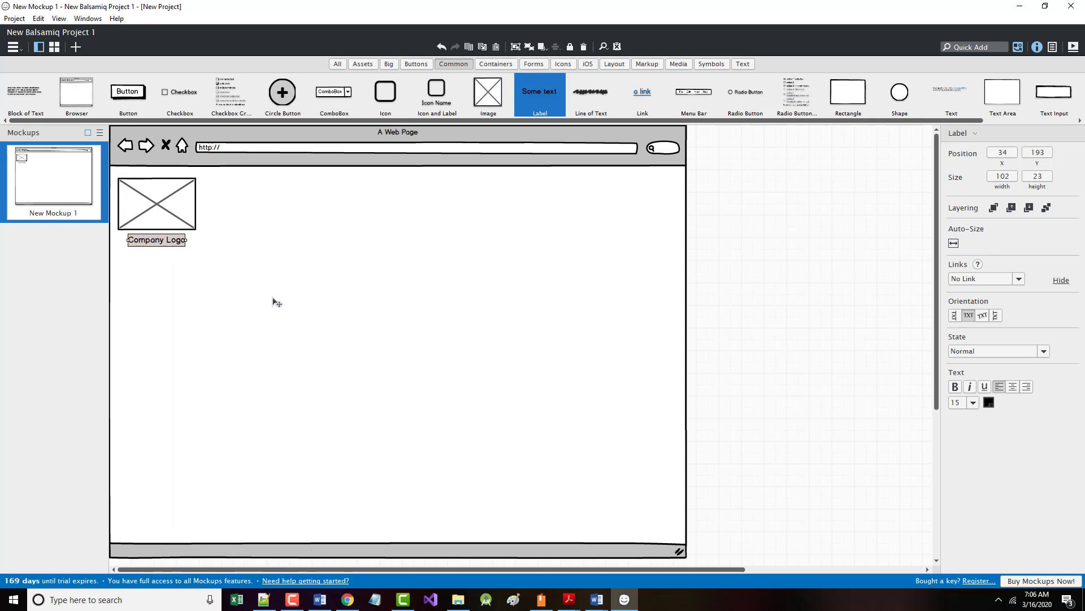
- Move the browser control to about X 16, Y 12 and deselect it
left_click_drag(275, 301, 311, 333)
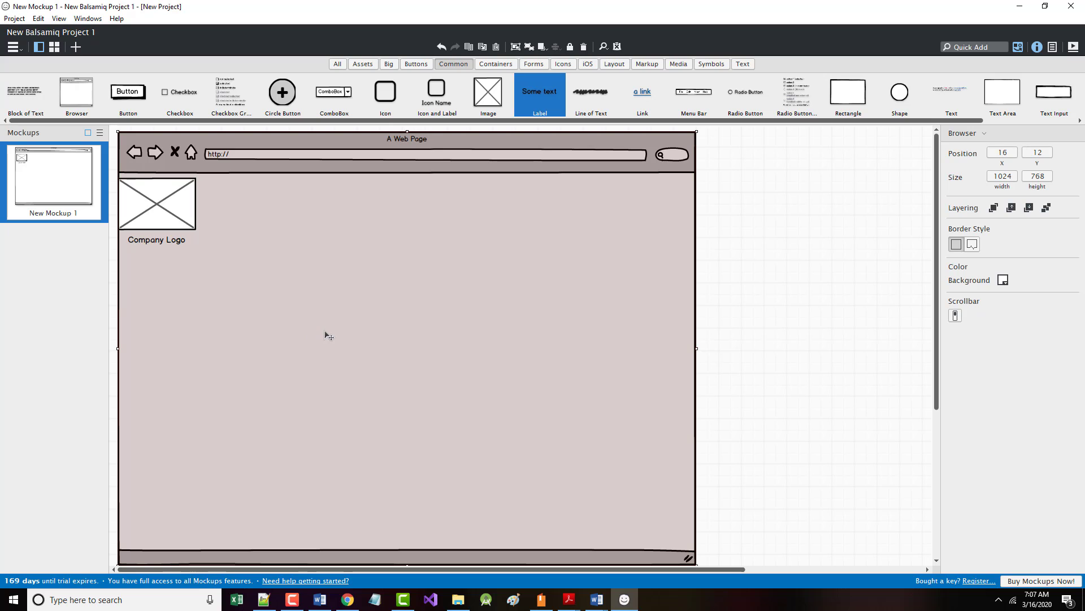
left_click(771, 337)
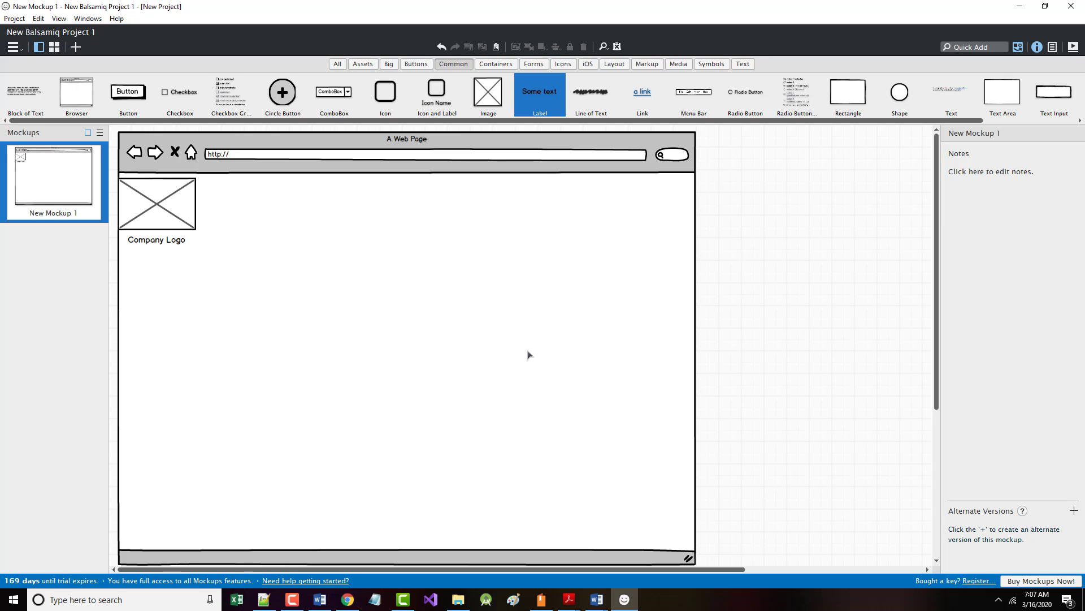
- Find the Title control with Quick Add and place it beside the logo image at about X 237, Y 118
left_click(967, 45)
type("tit")
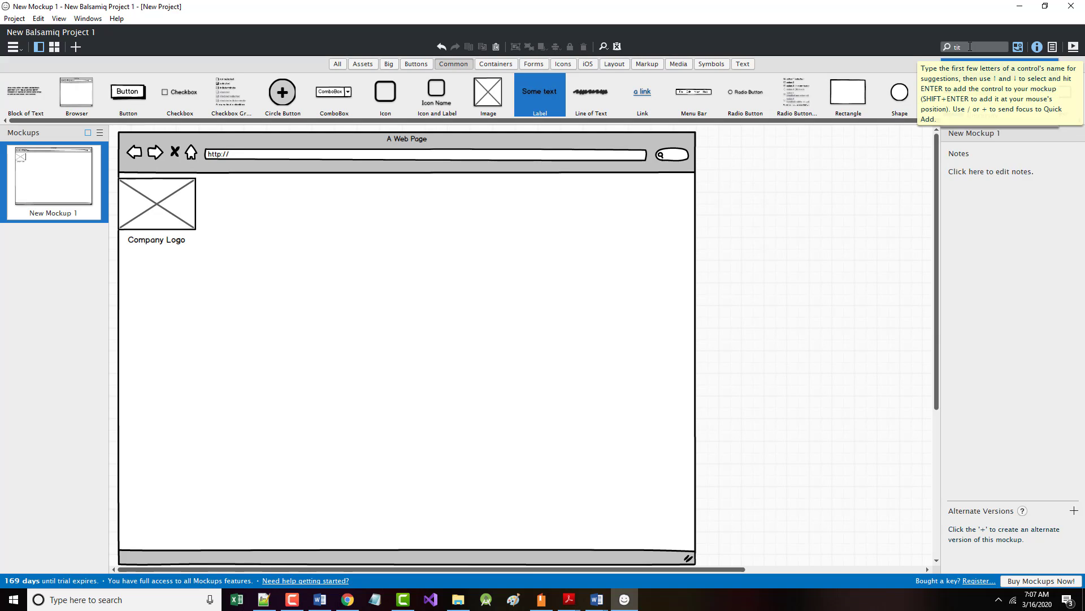
type("le")
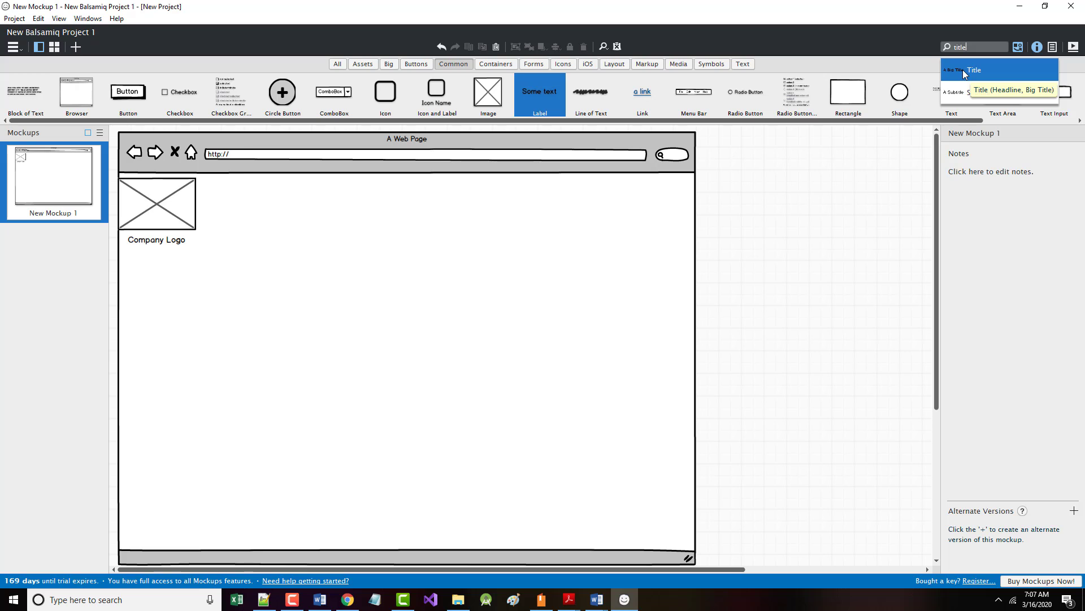
left_click(965, 74)
left_click_drag(188, 170, 293, 208)
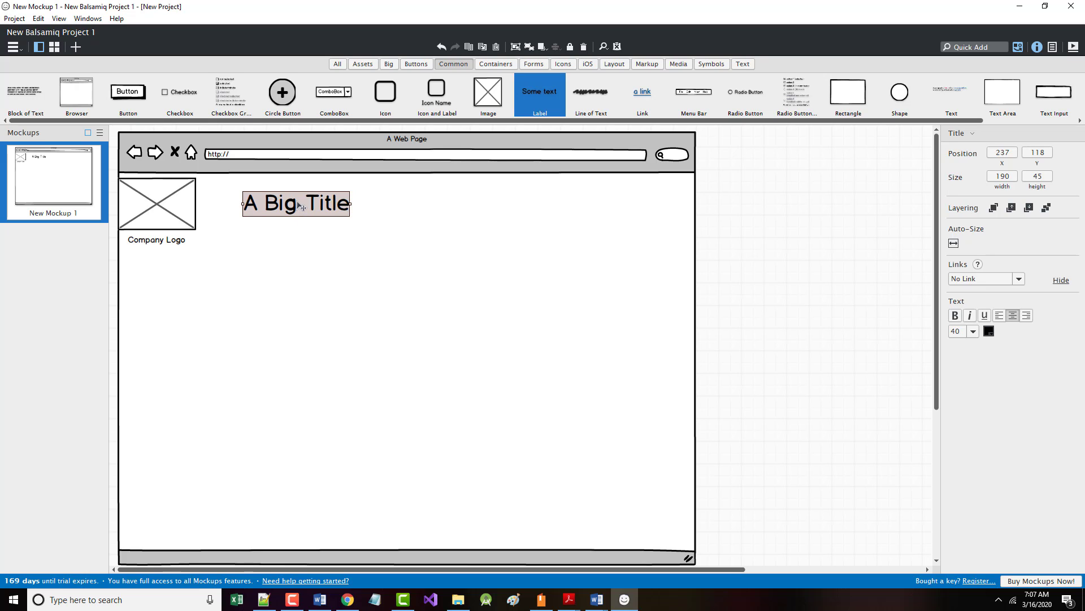
- Change the title's text to Your Company Name
double_click(305, 216)
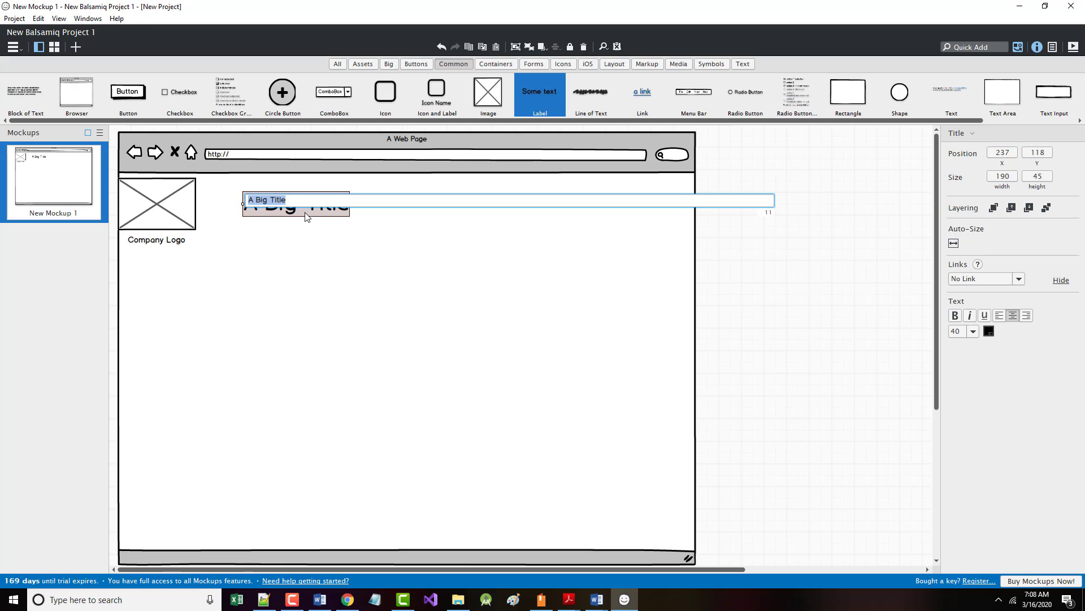
type("Your Company Name")
key("Return")
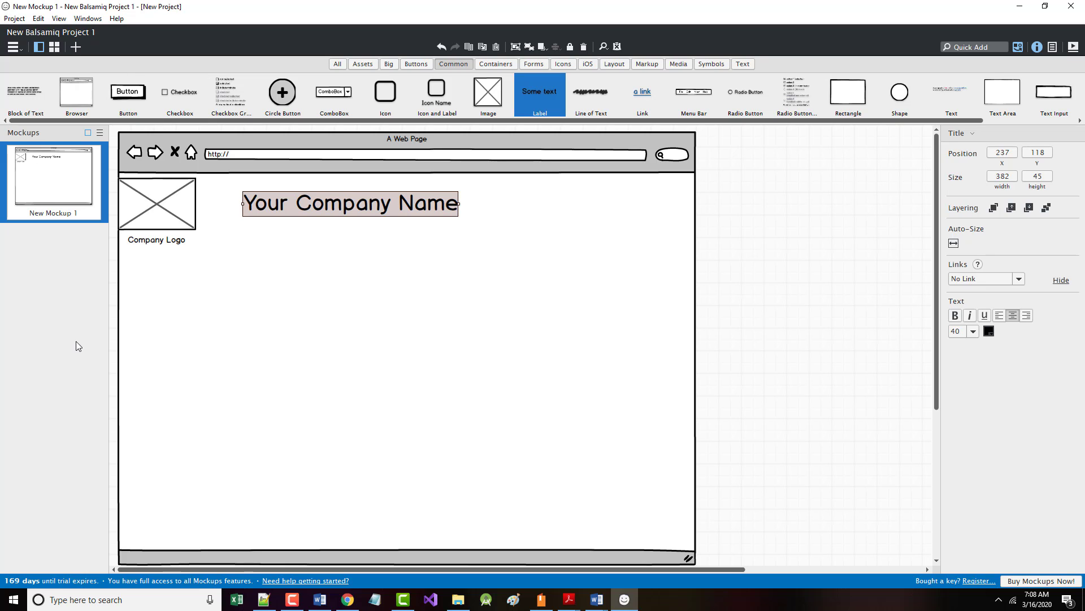
left_click(290, 602)
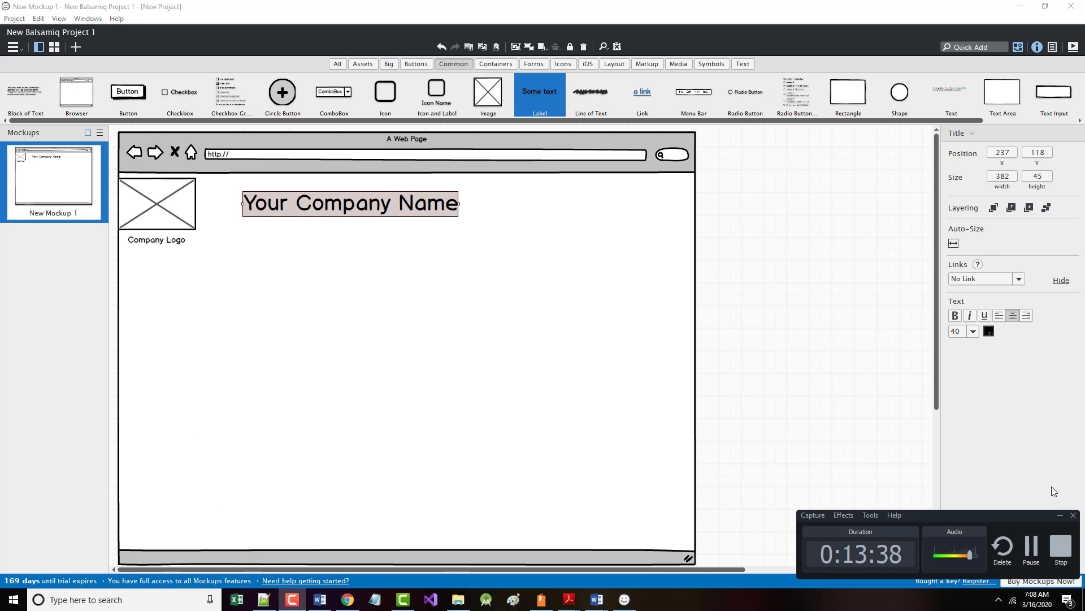
left_click(1059, 517)
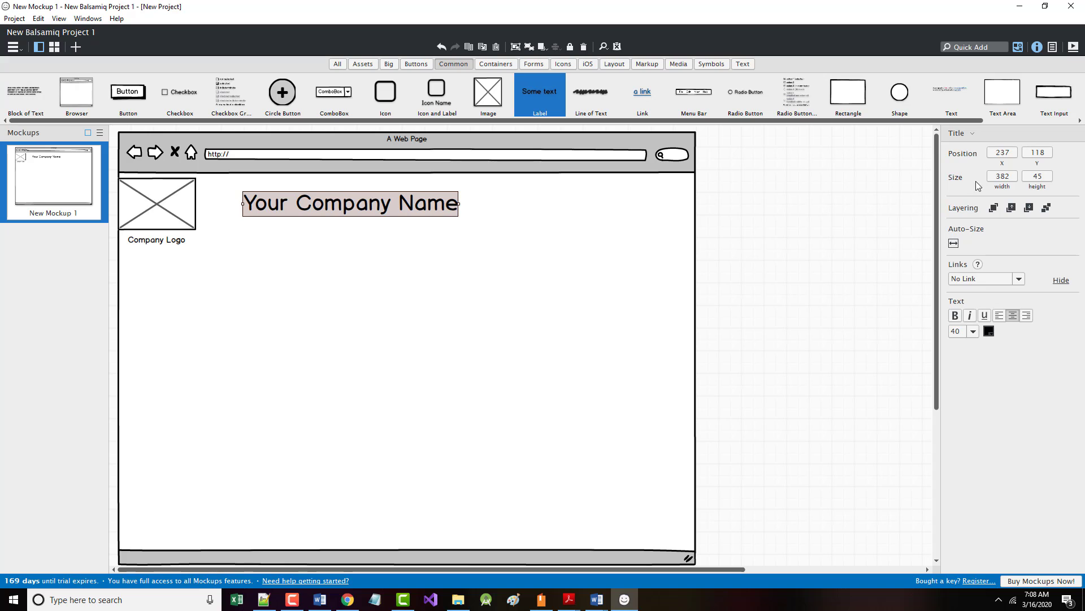
- Set the Your Company Name title's width to 626
left_click(1000, 177)
type("6")
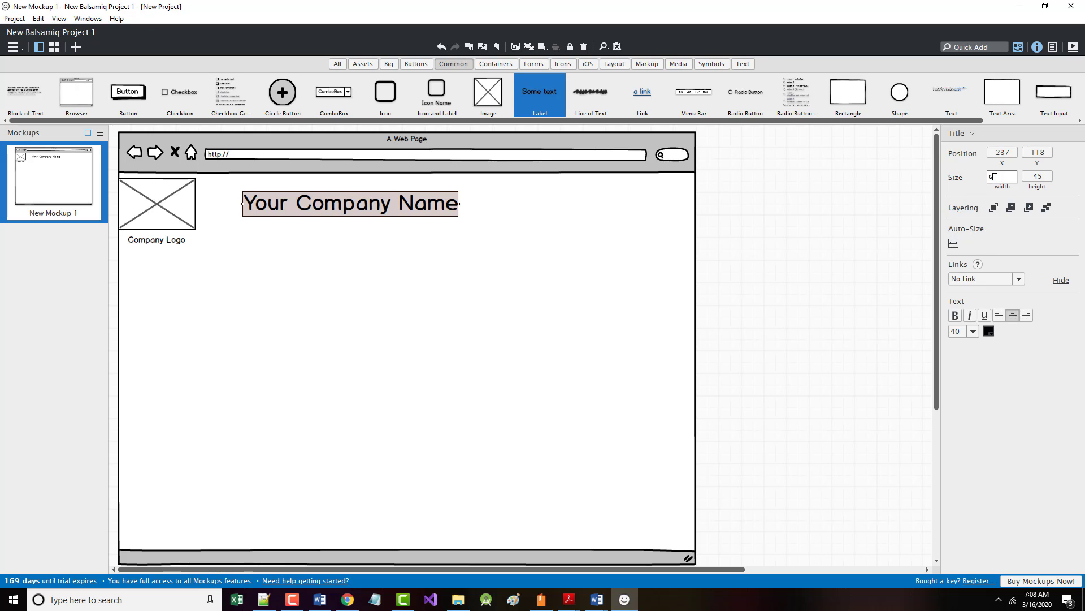
type("26")
- Try to set the title's height to 100 and to 107
left_click(1037, 177)
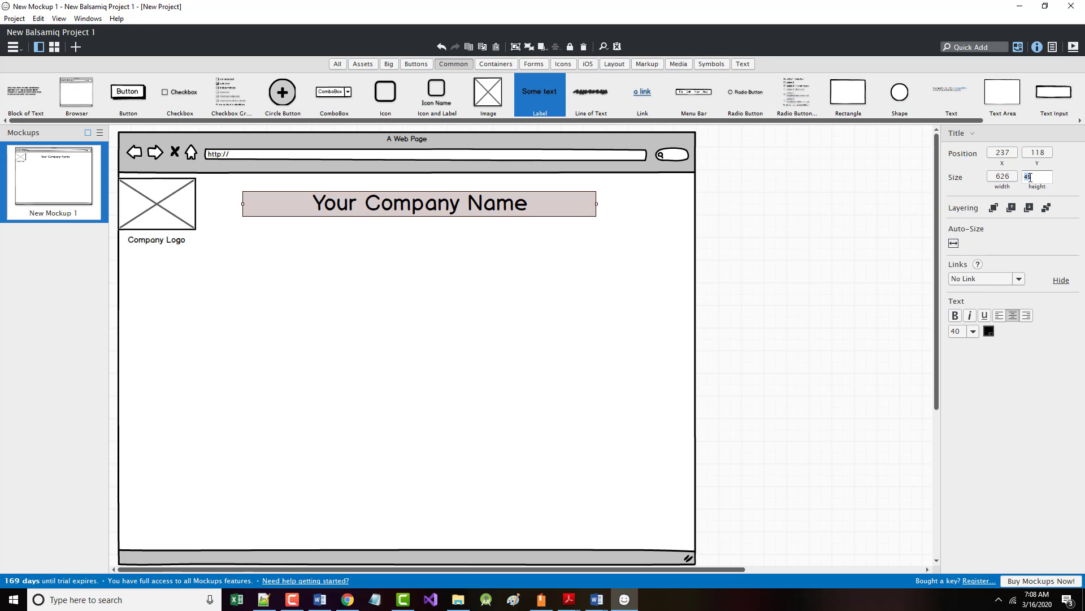
type("1")
type("00")
key("Return")
left_click(1036, 177)
type("107")
key("Escape")
- Reselect the Your Company Name title and narrow its box to about 409 wide
left_click(541, 287)
left_click(591, 212)
left_click_drag(596, 204, 474, 205)
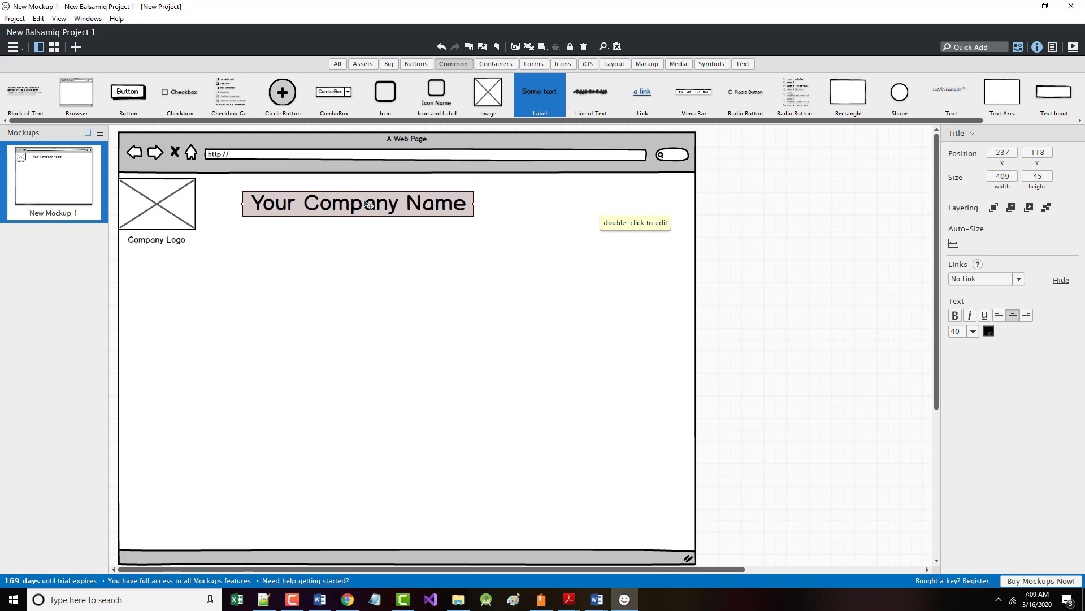
- Move the title to the right side of the browser page at about X 615, Y 118 and deselect everything
left_click_drag(369, 205, 581, 205)
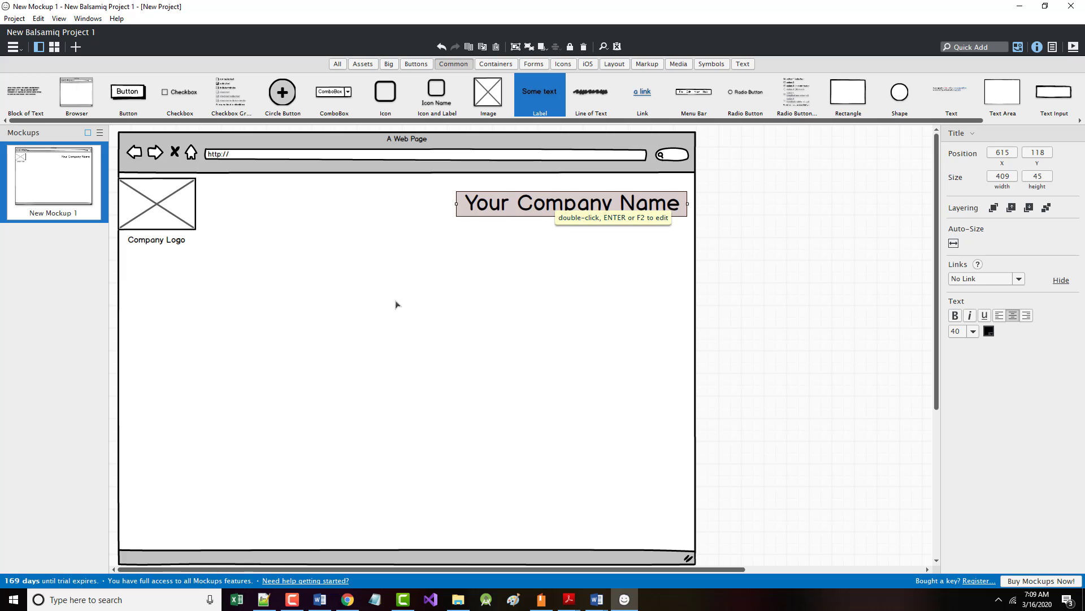
left_click(374, 421)
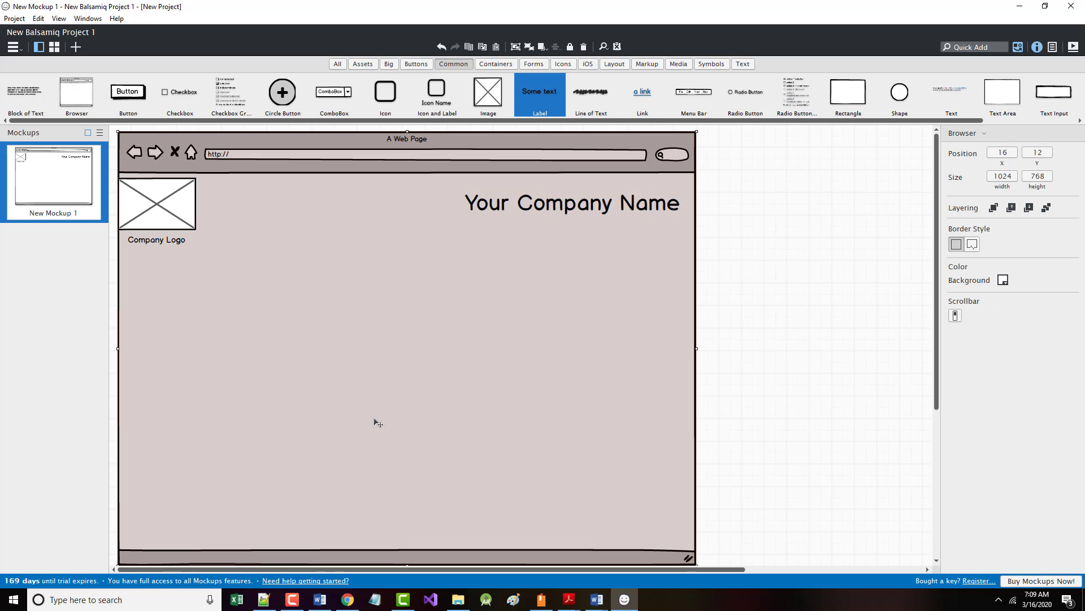
left_click(819, 311)
left_click(506, 363)
left_click(802, 293)
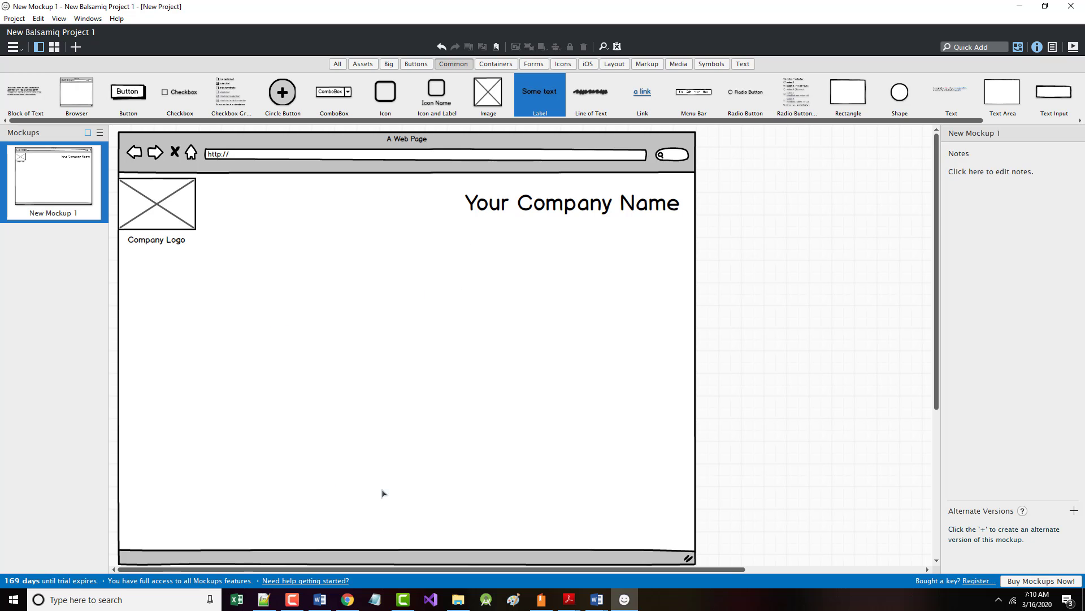
left_click(292, 600)
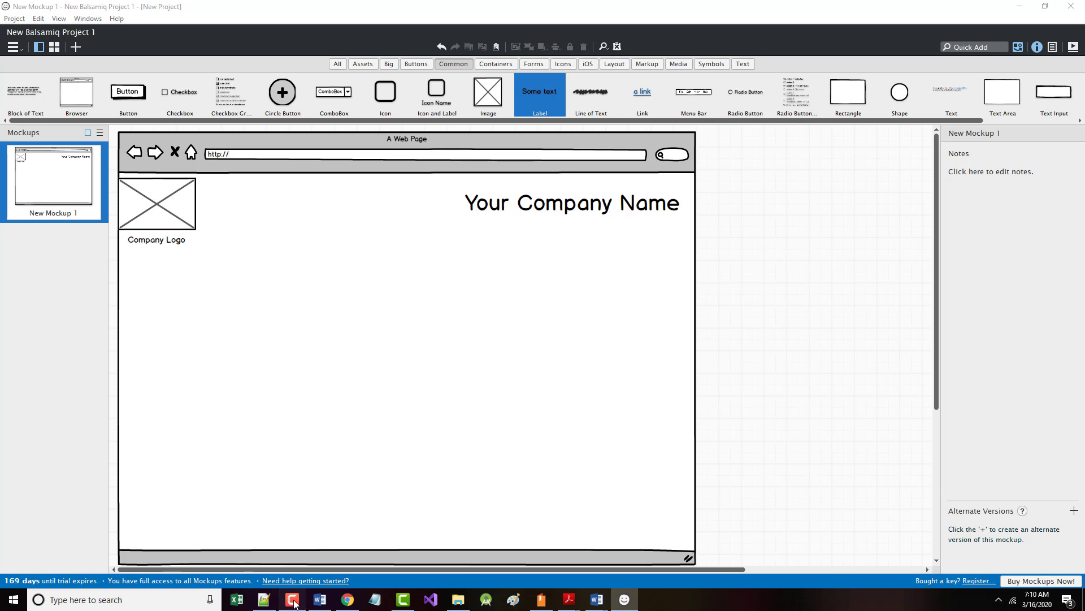